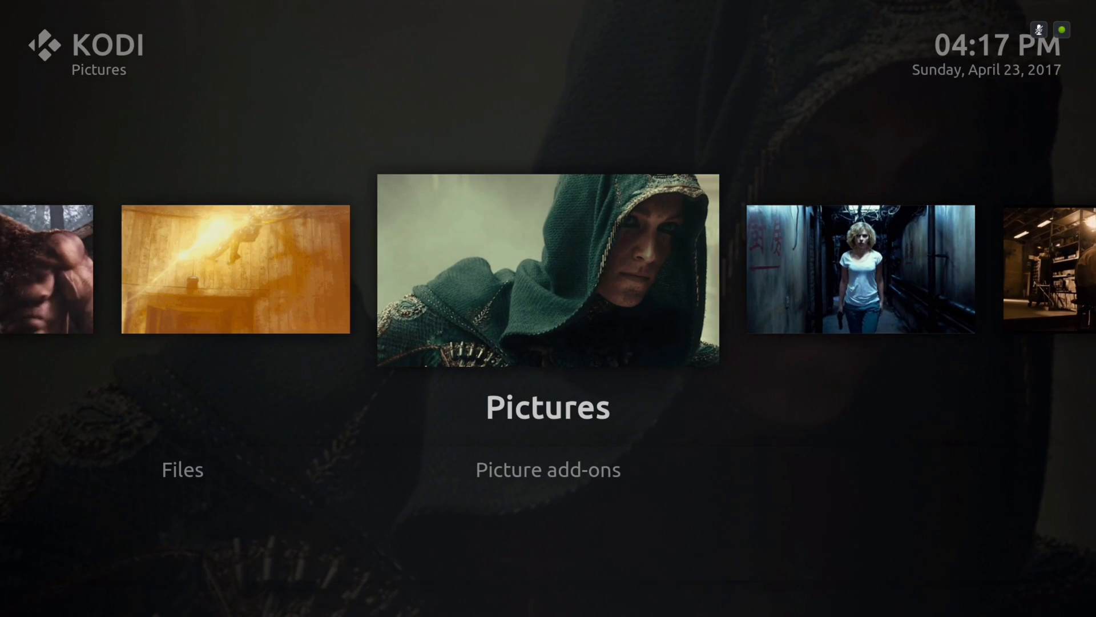
- Open the Add-on browser under Add-ons, then return home and move to Videos
key(Right)
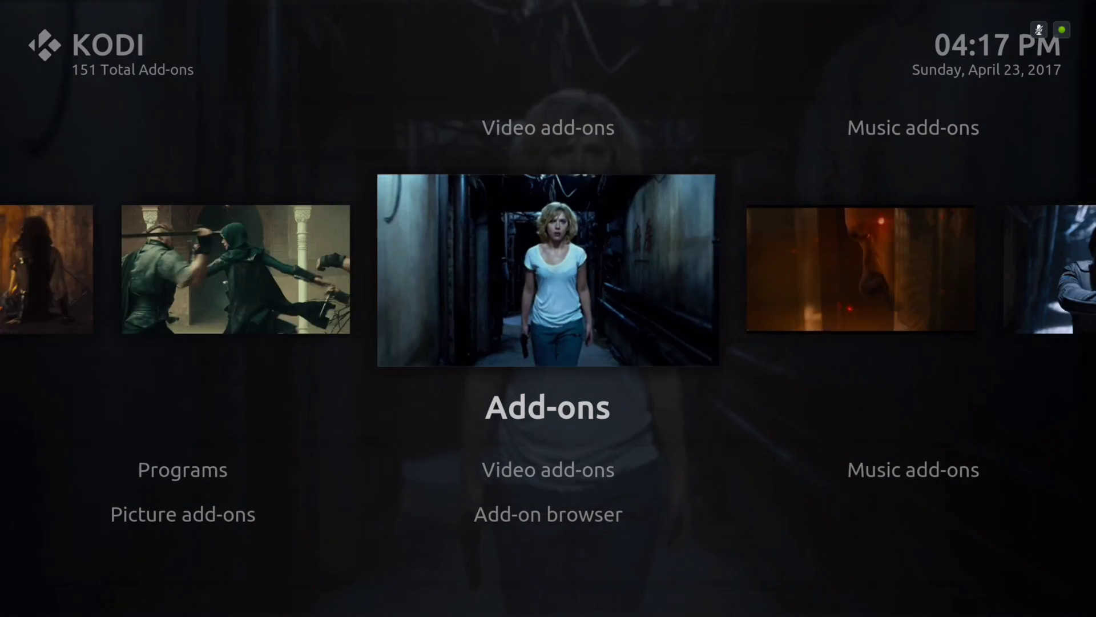
key(Down)
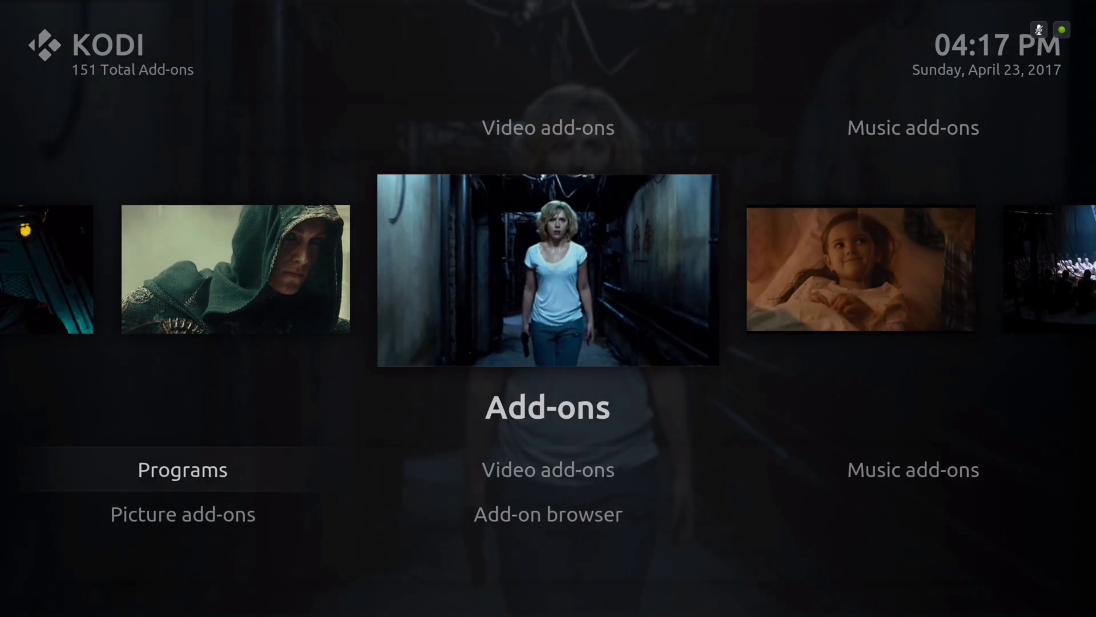
key(Down)
key(Right)
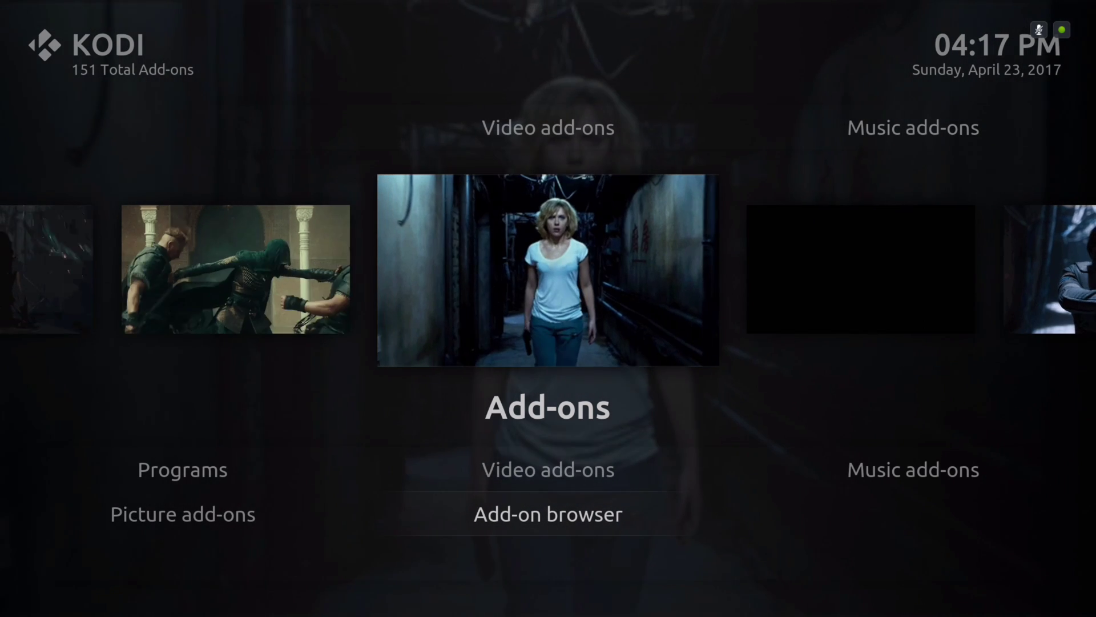
key(Return)
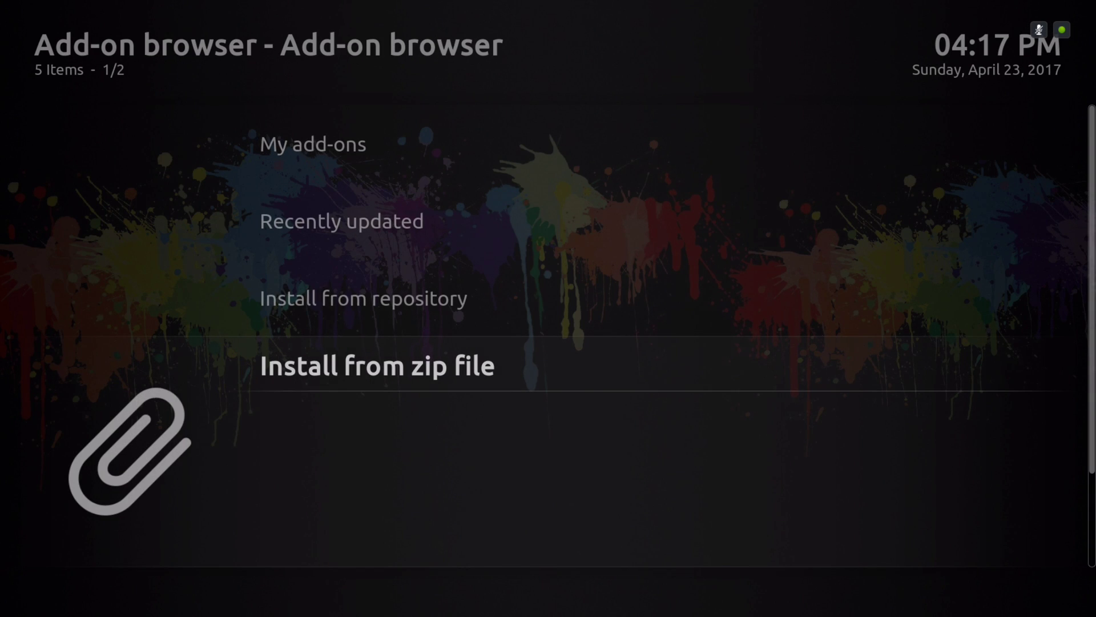
key(Escape)
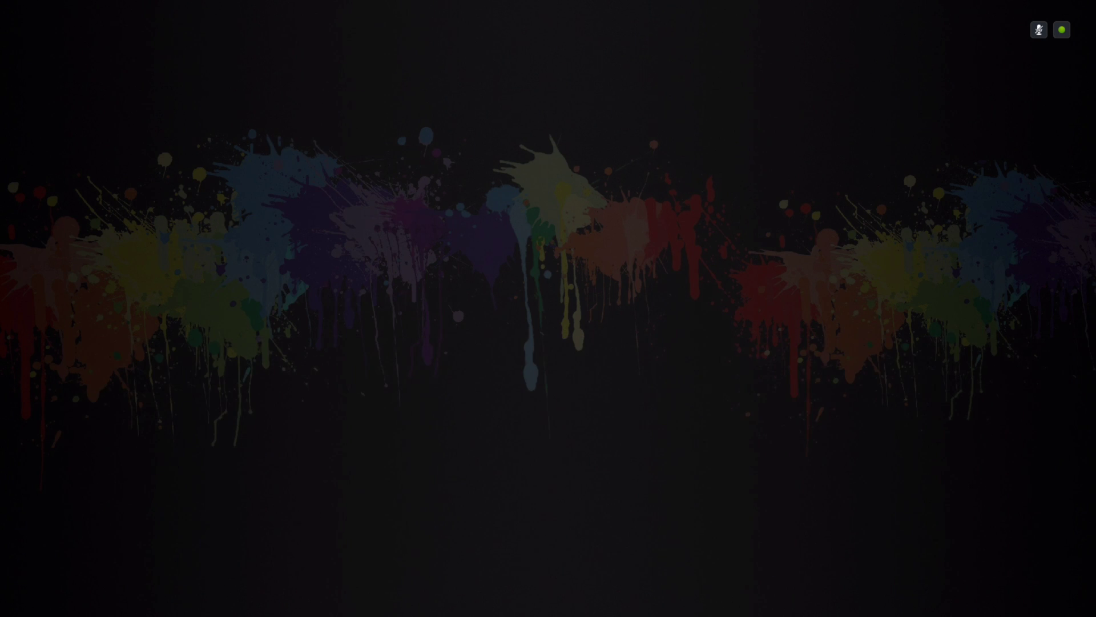
key(Right)
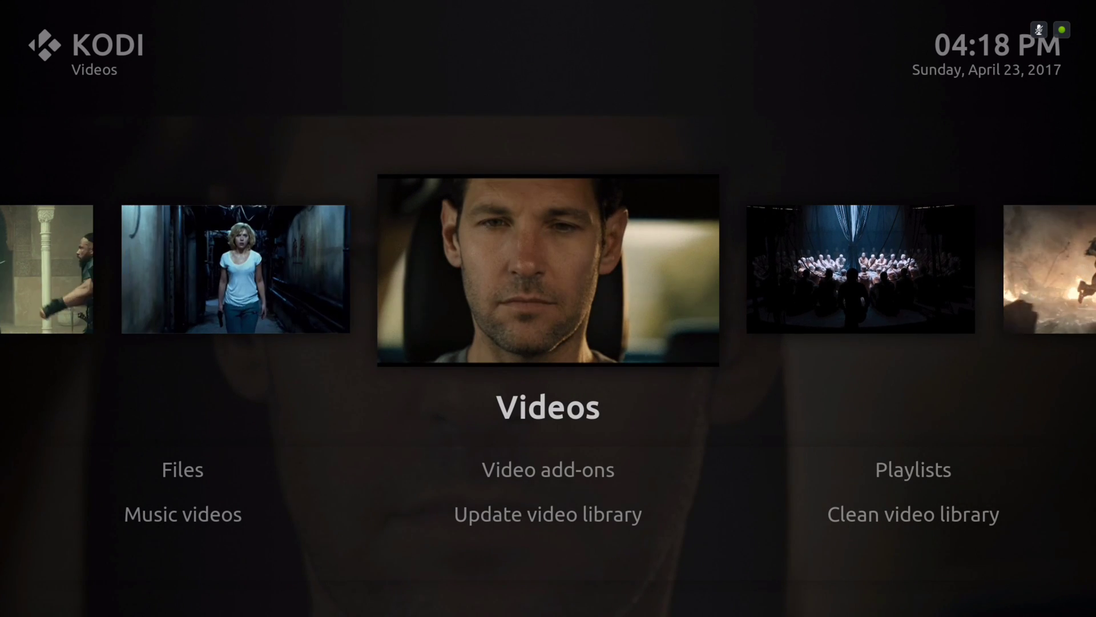
- Browse the Zen - Populars TV list and return to the home screen
key(Right)
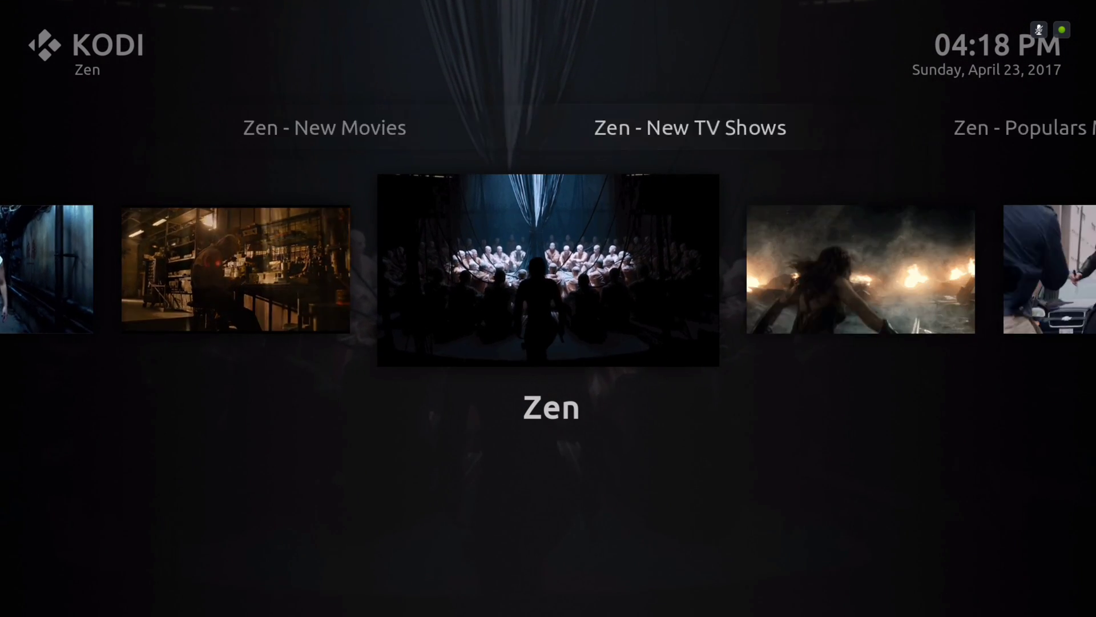
key(Right)
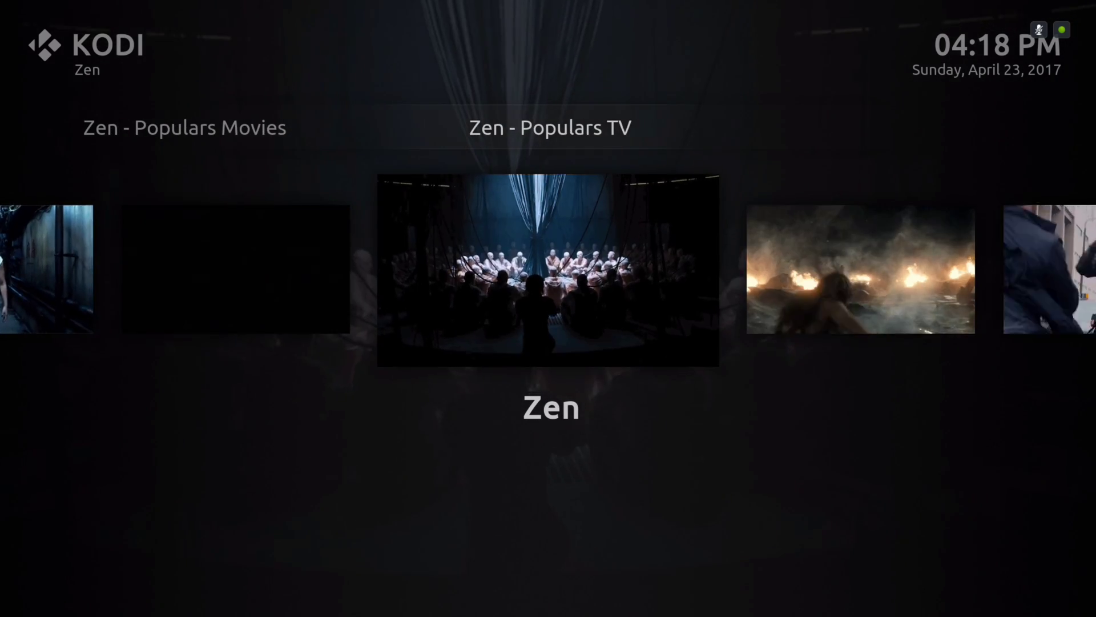
key(Return)
key(Right)
key(Right)
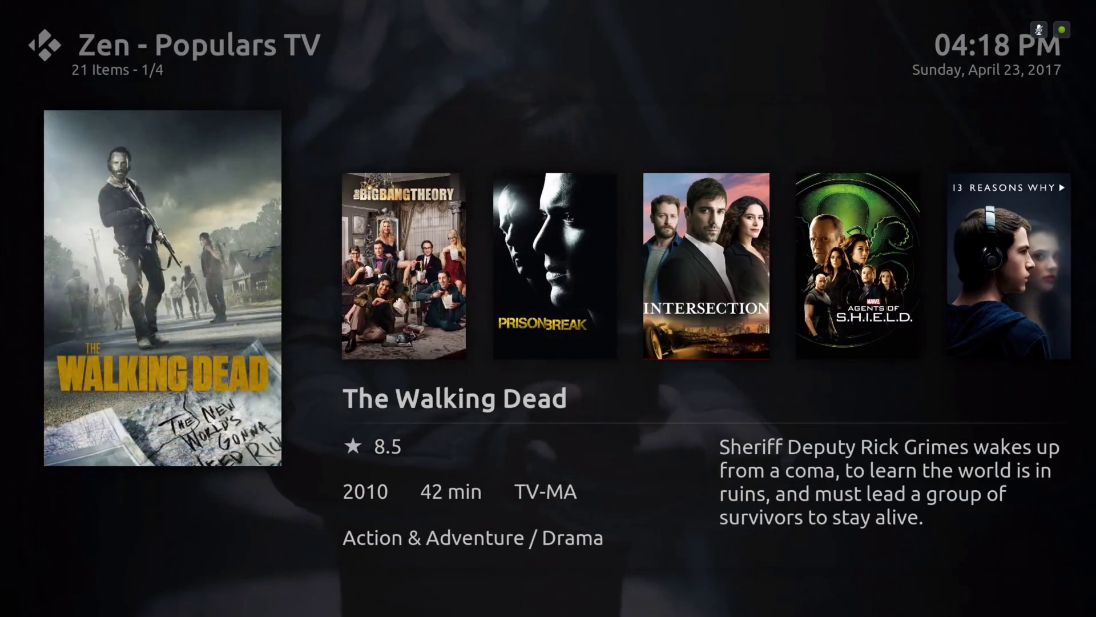
key(Right)
key(Right)
key(Right)
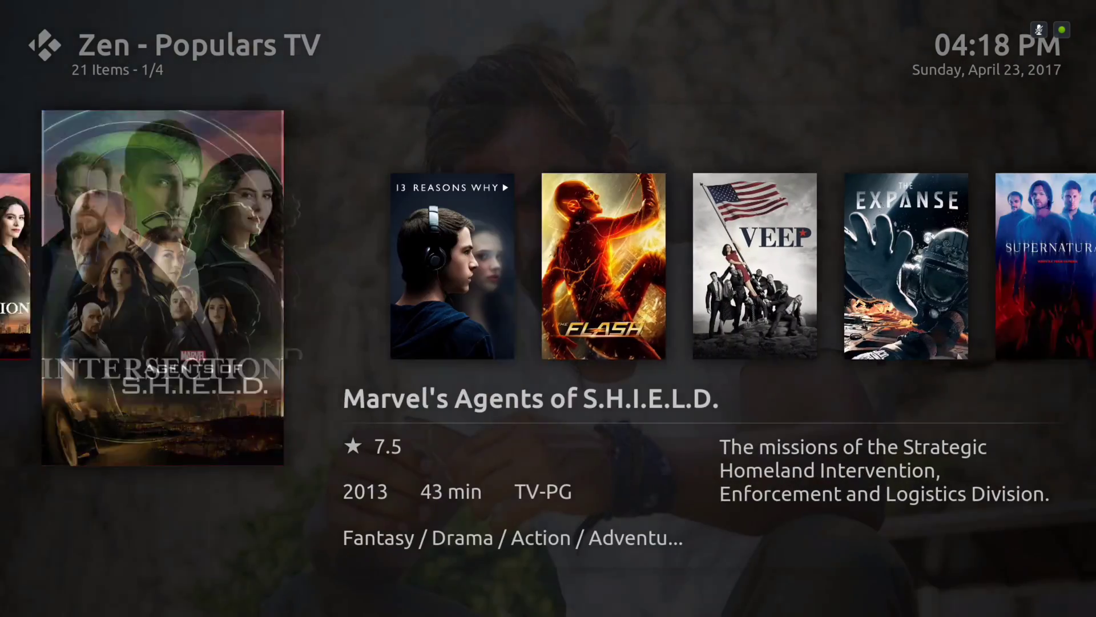
key(Right)
key(Right)
key(Right)
key(Right)
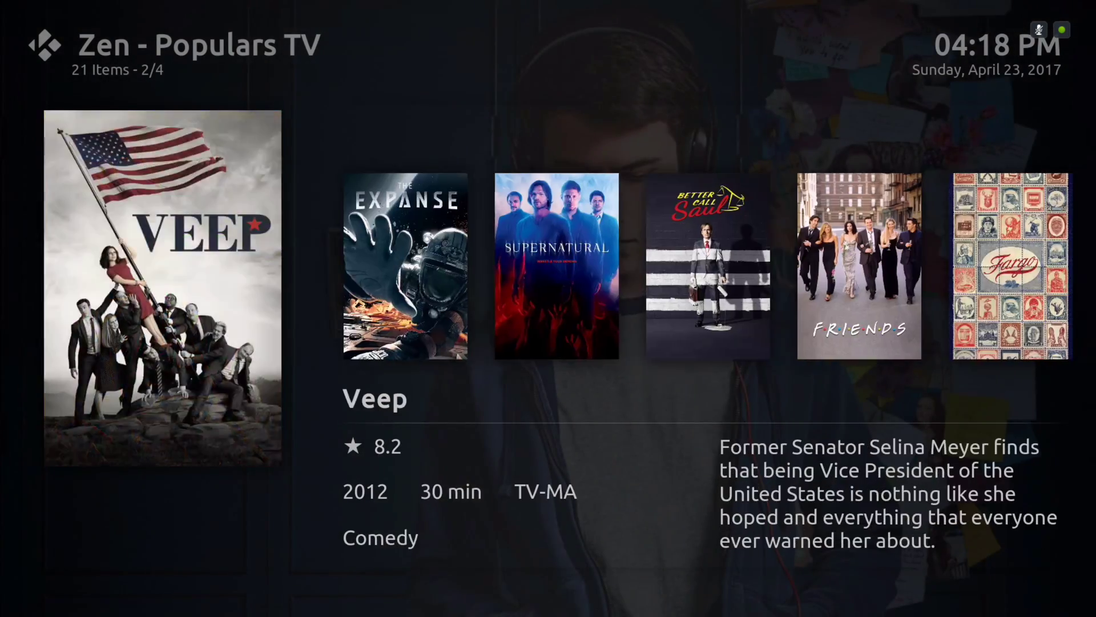
key(Right)
key(Escape)
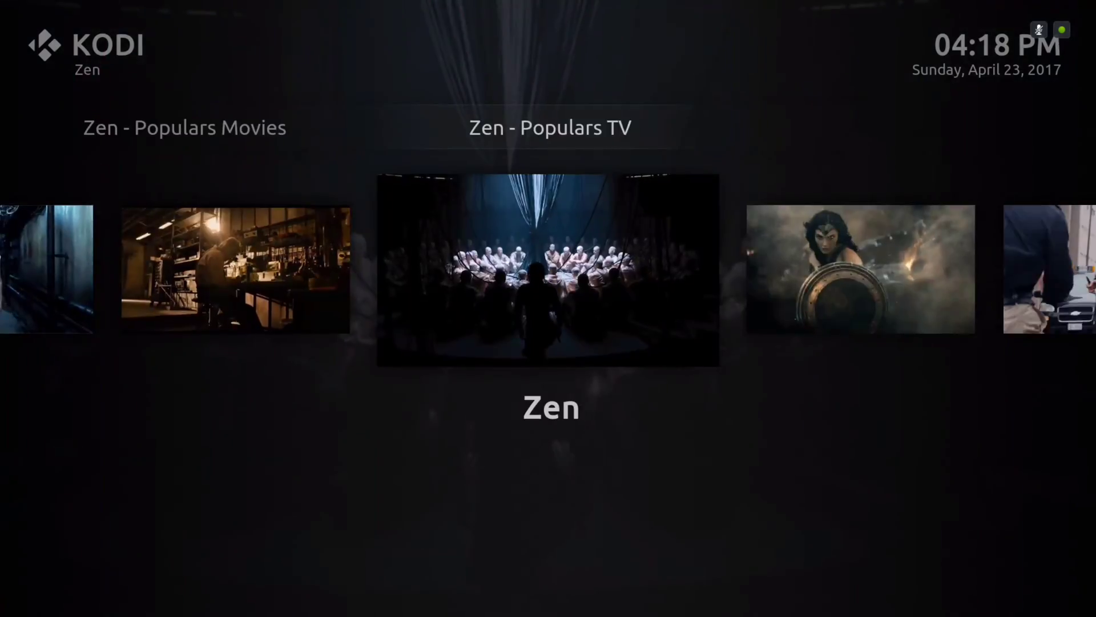
- Browse the Zen - Populars Movies list, then move on to the Exodus entry
key(Left)
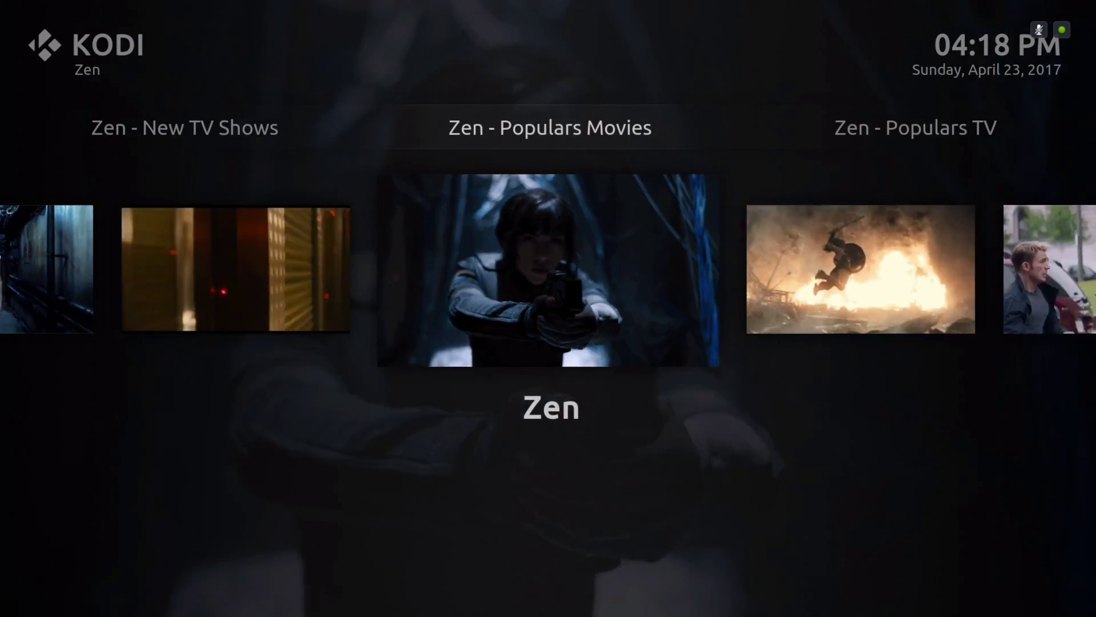
key(Return)
key(Right)
key(Right)
key(Right)
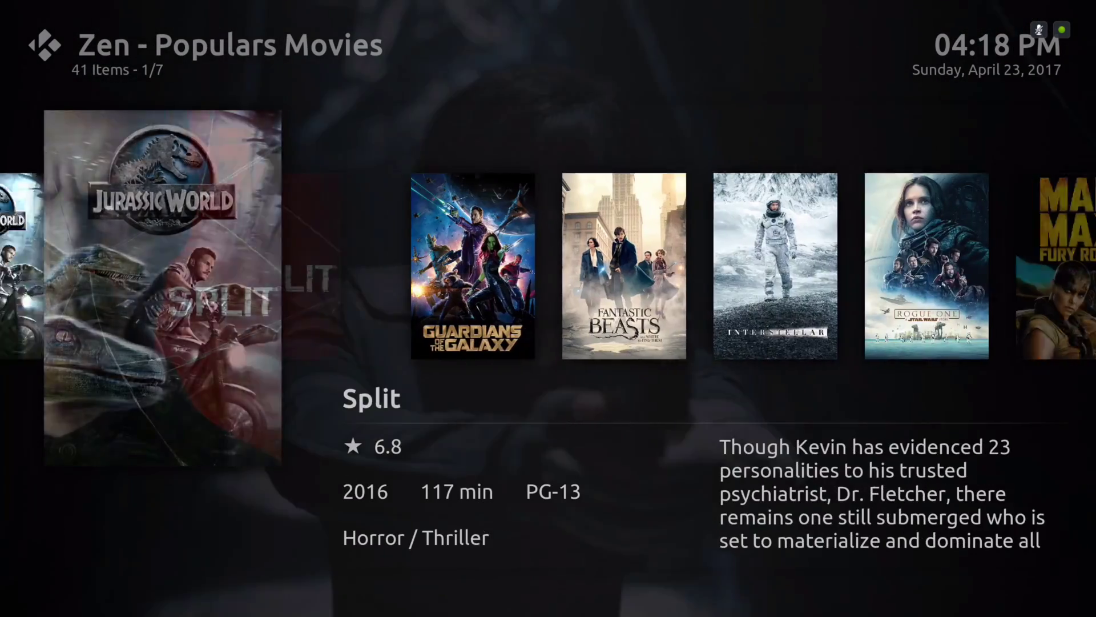
key(Right)
key(Right)
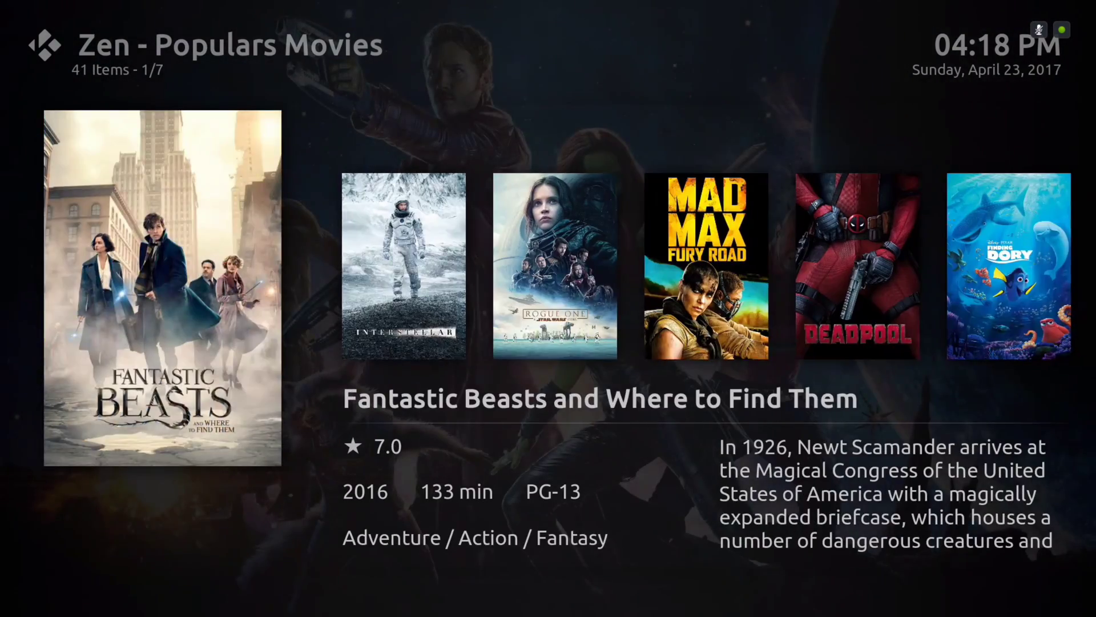
key(Right)
key(Right)
key(Right)
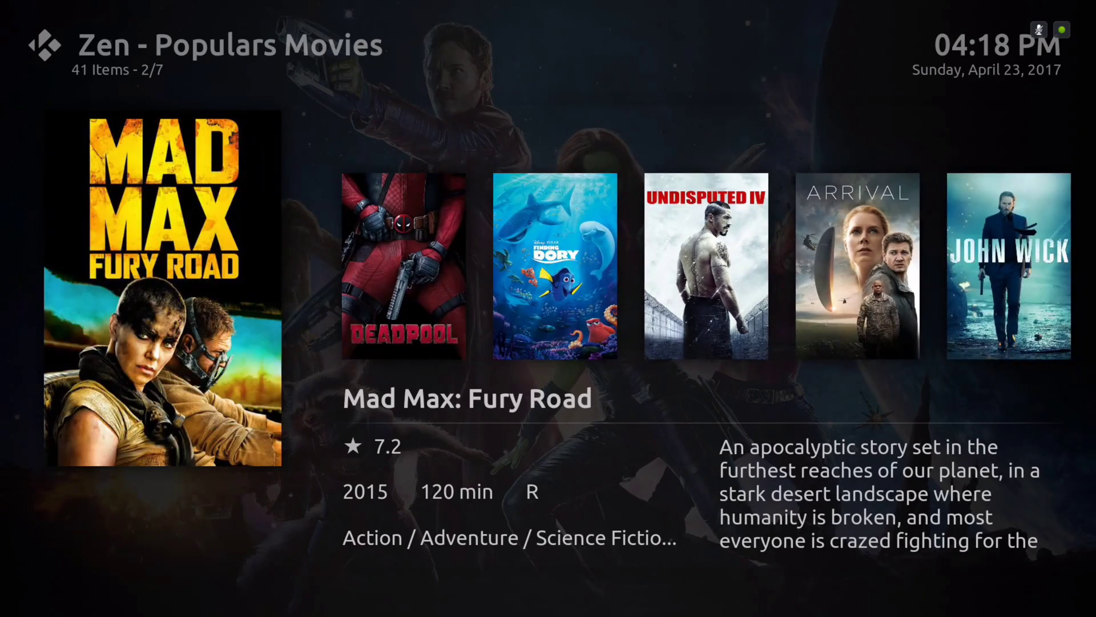
key(BackSpace)
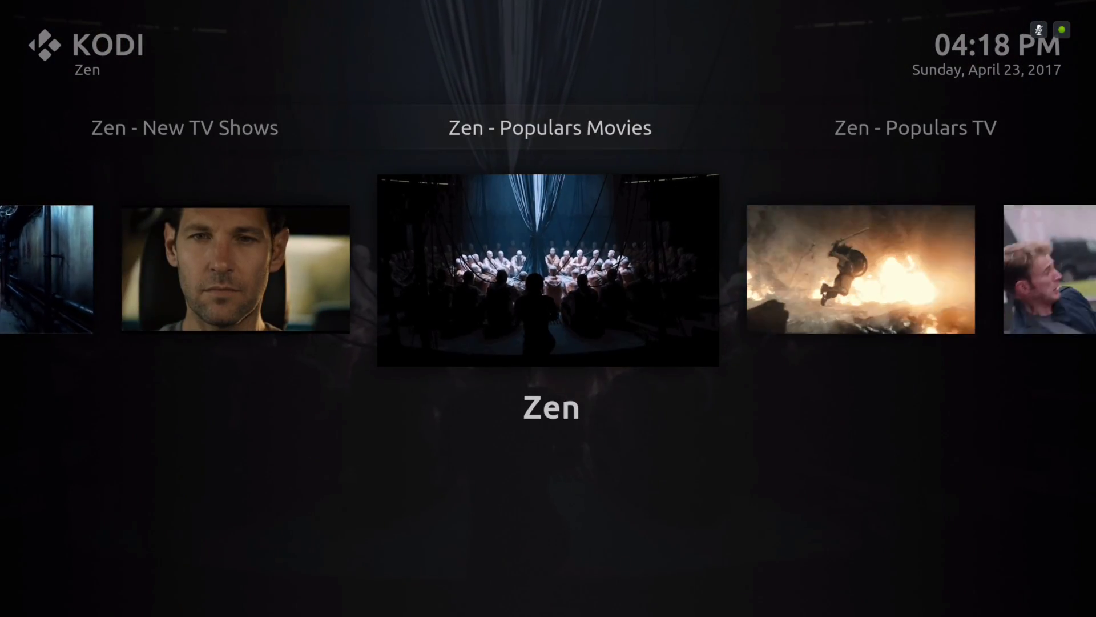
key(Right)
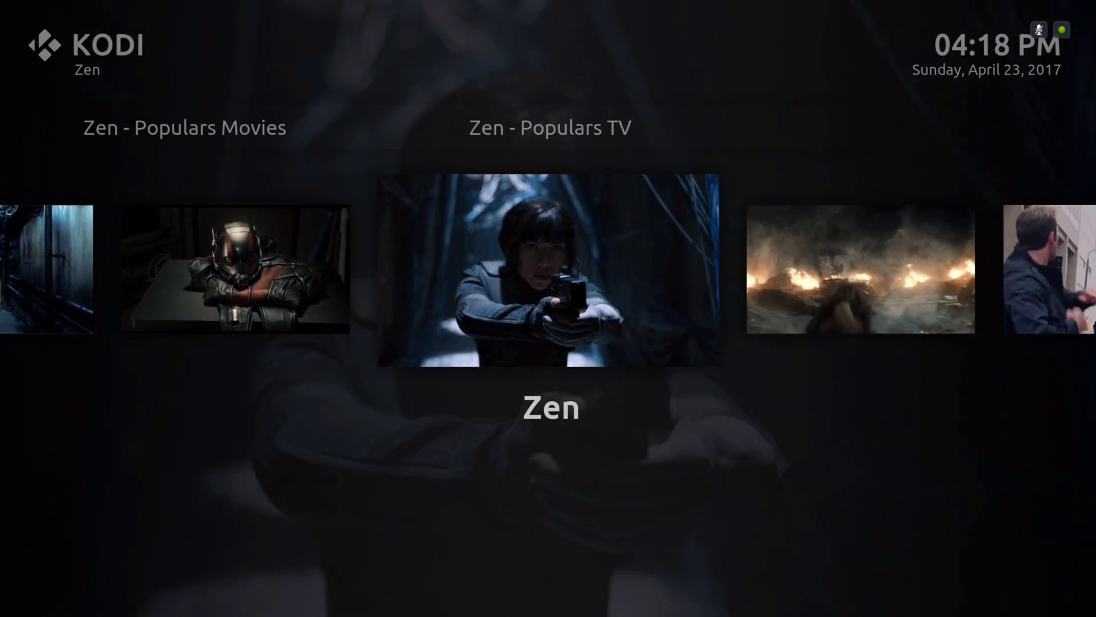
key(Right)
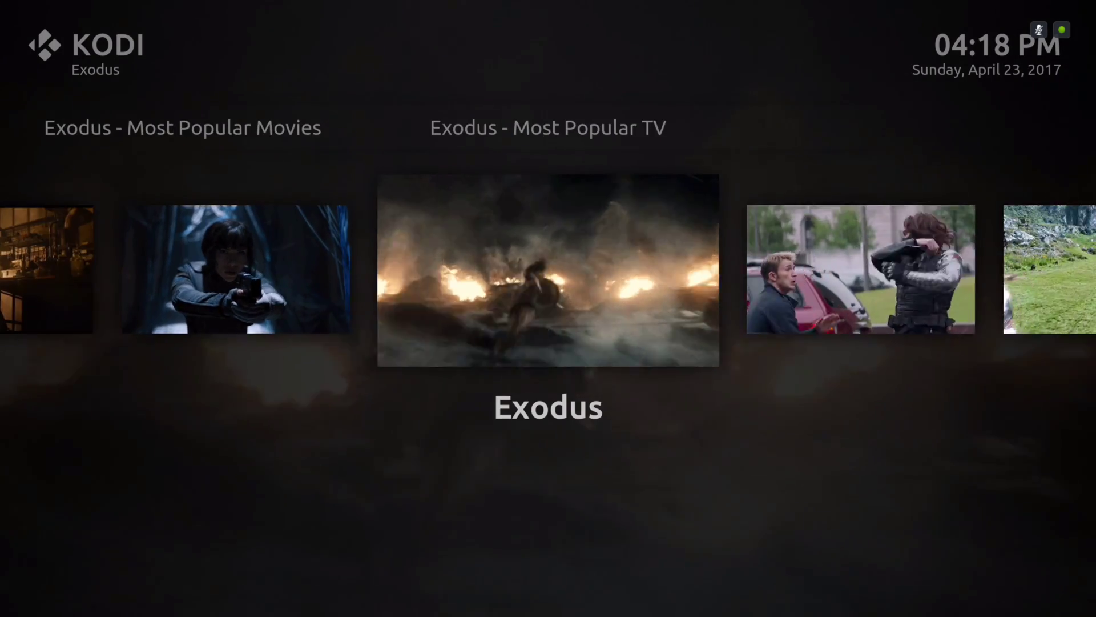
- Browse Exodus - New Movies to Fantastic Beasts, then go back and move to Movies
key(Up)
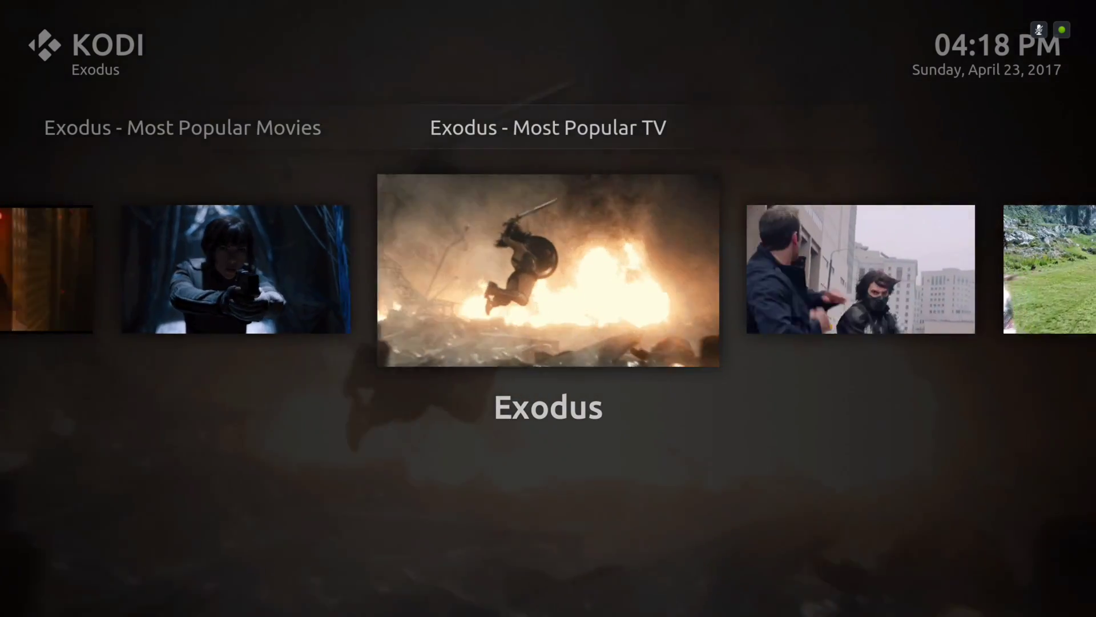
key(Left)
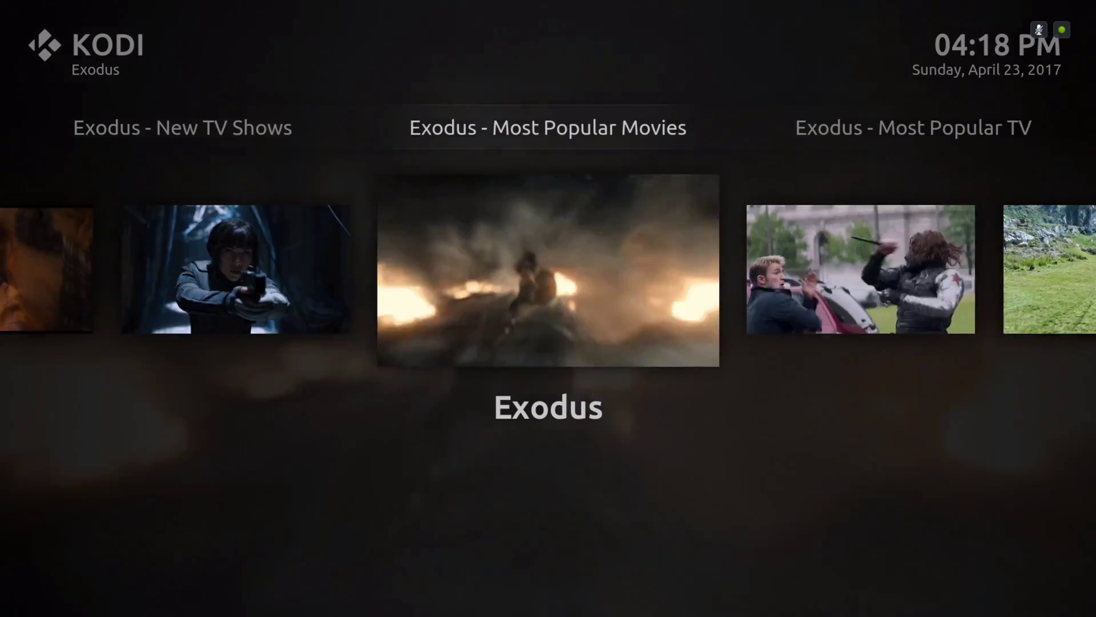
key(Left)
key(Left)
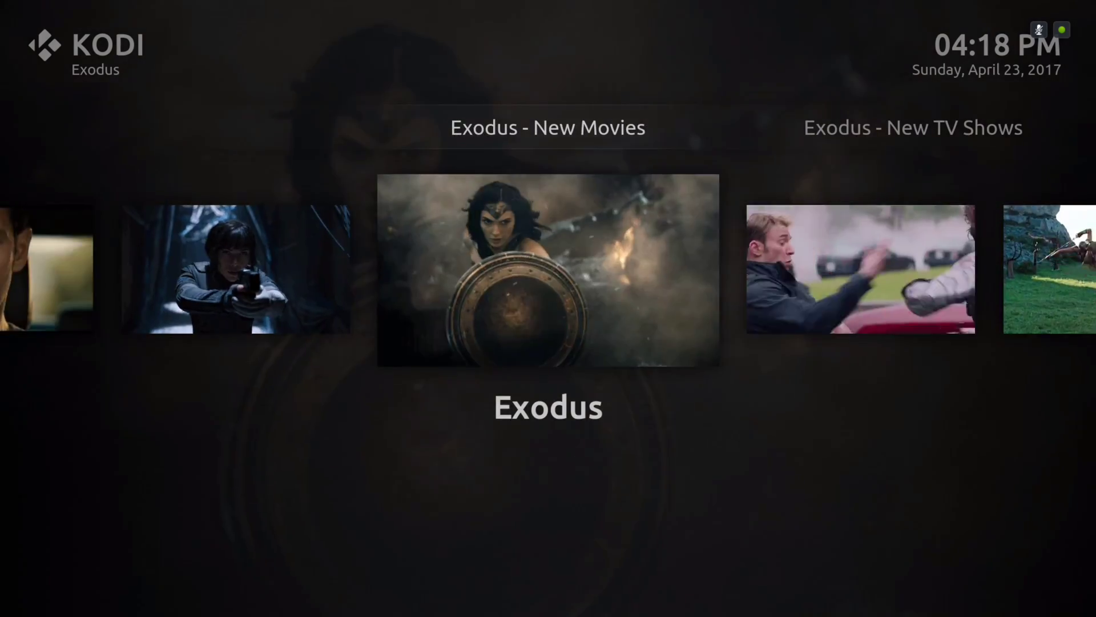
key(Return)
key(Right)
key(Right)
key(Right)
key(Right)
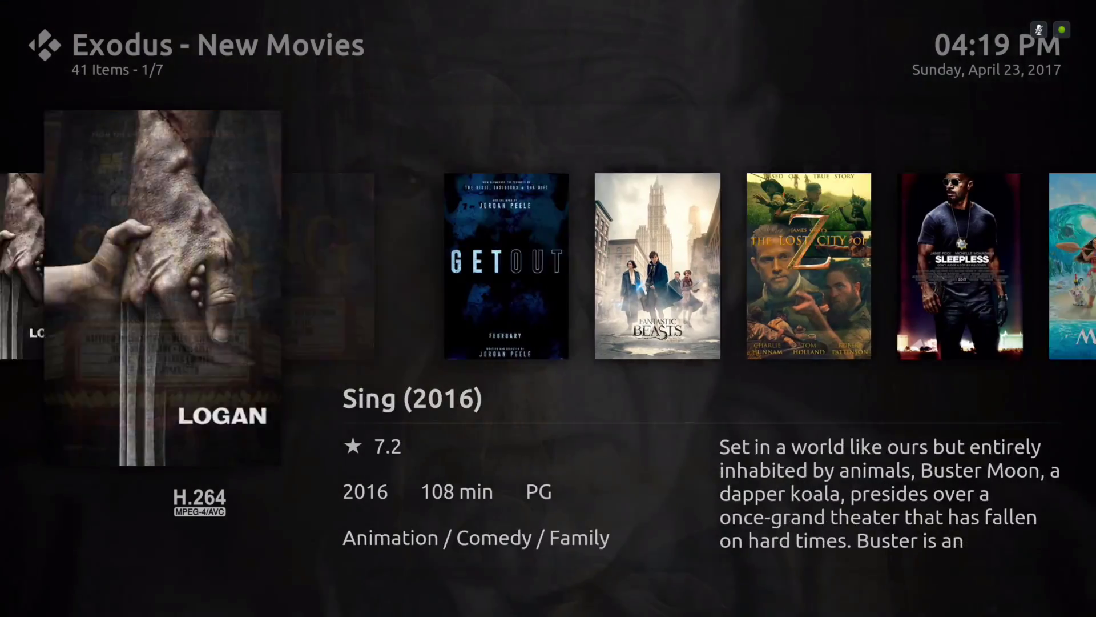
key(Right)
key(BackSpace)
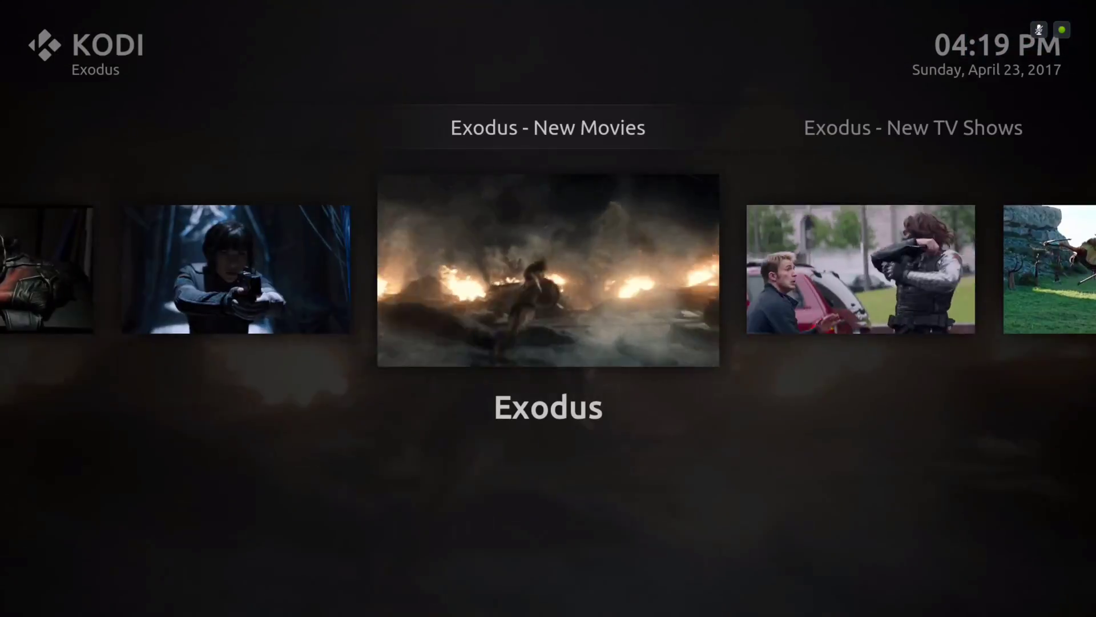
key(Right)
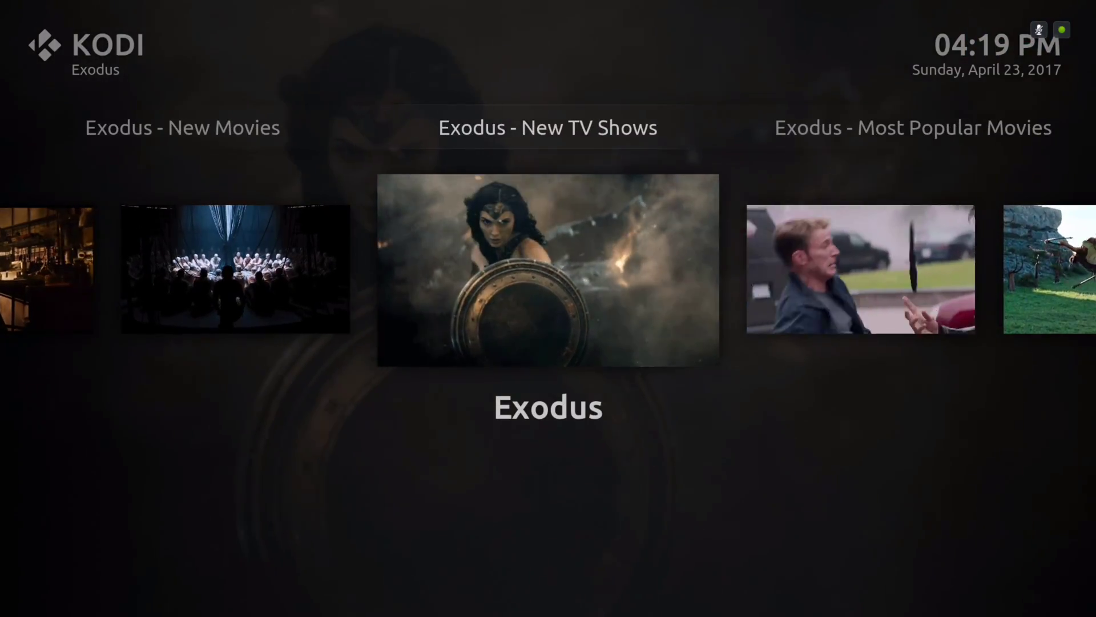
key(Down)
key(Right)
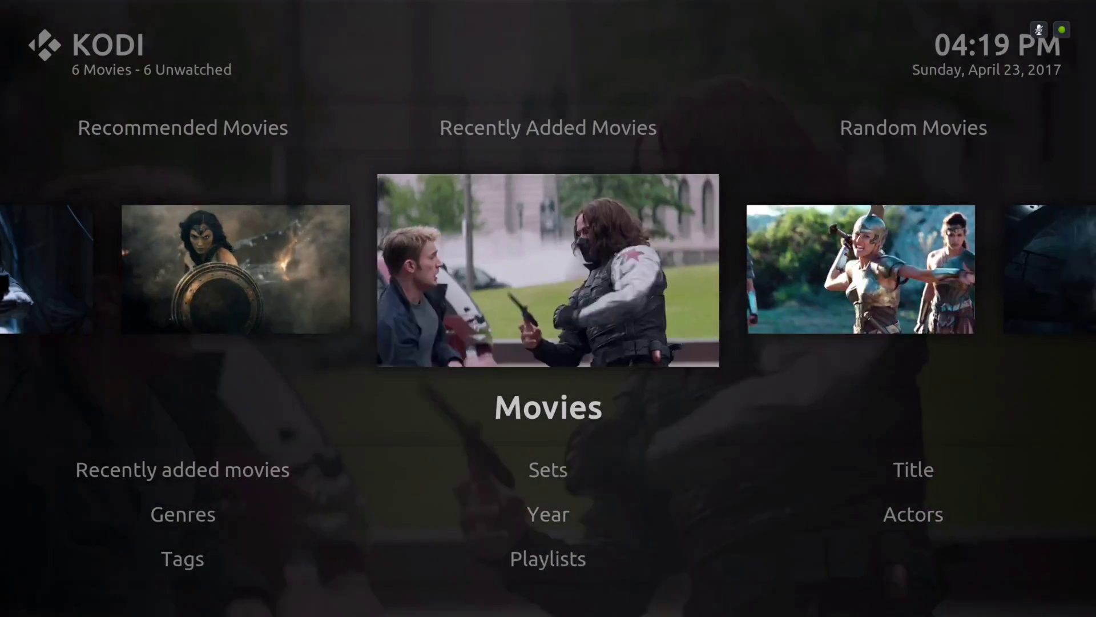
- Browse the movie library up to Kong: Skull Island and Finding Dory, then close it
key(Tab)
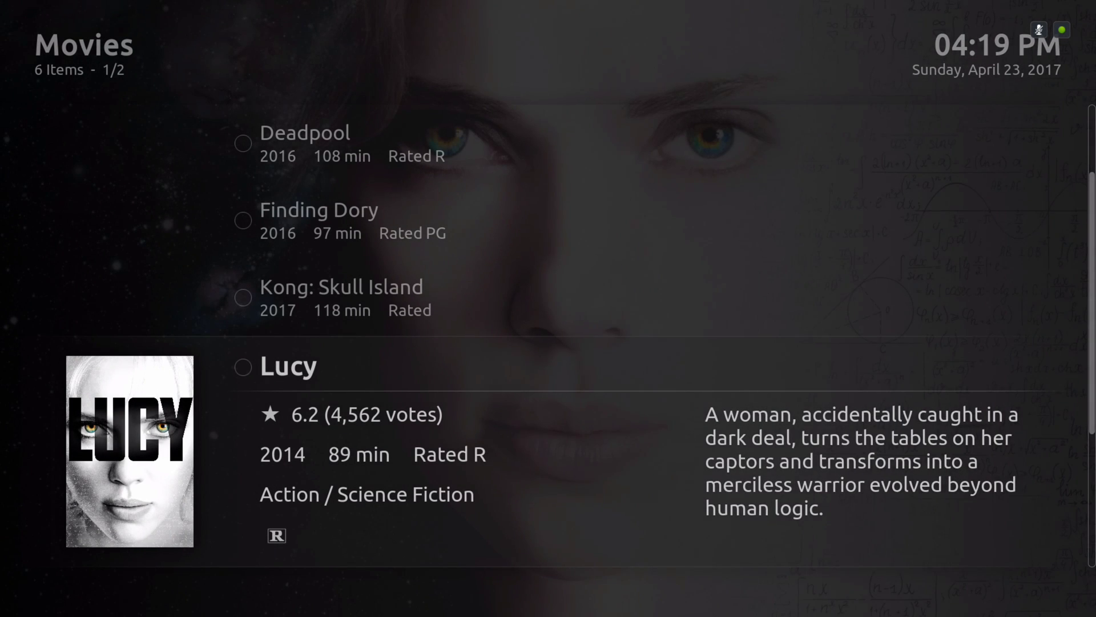
key(Up)
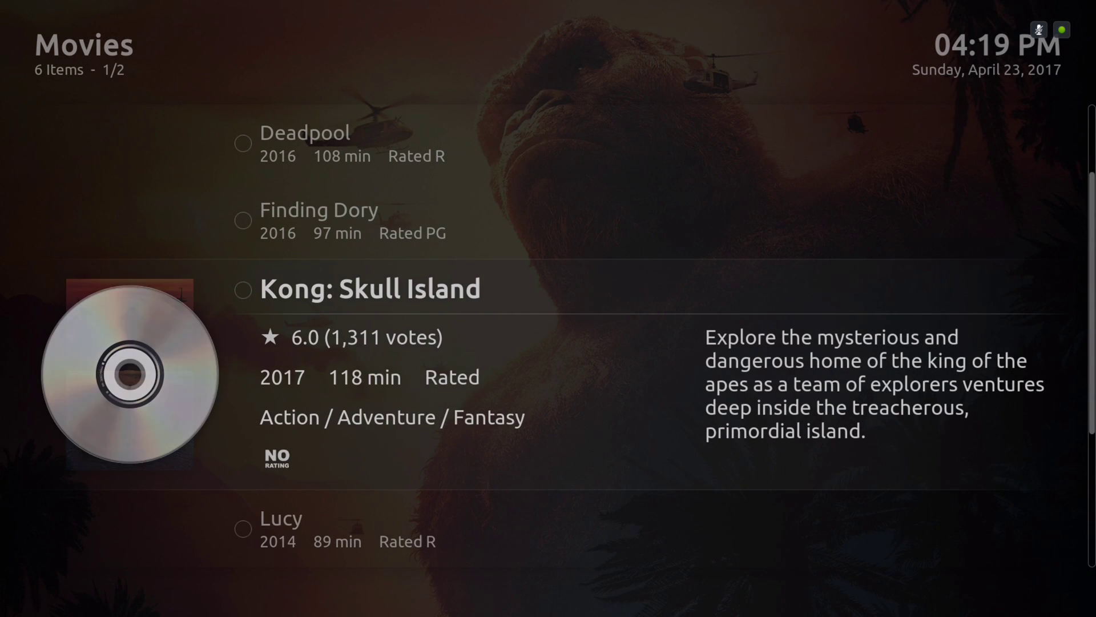
key(Up)
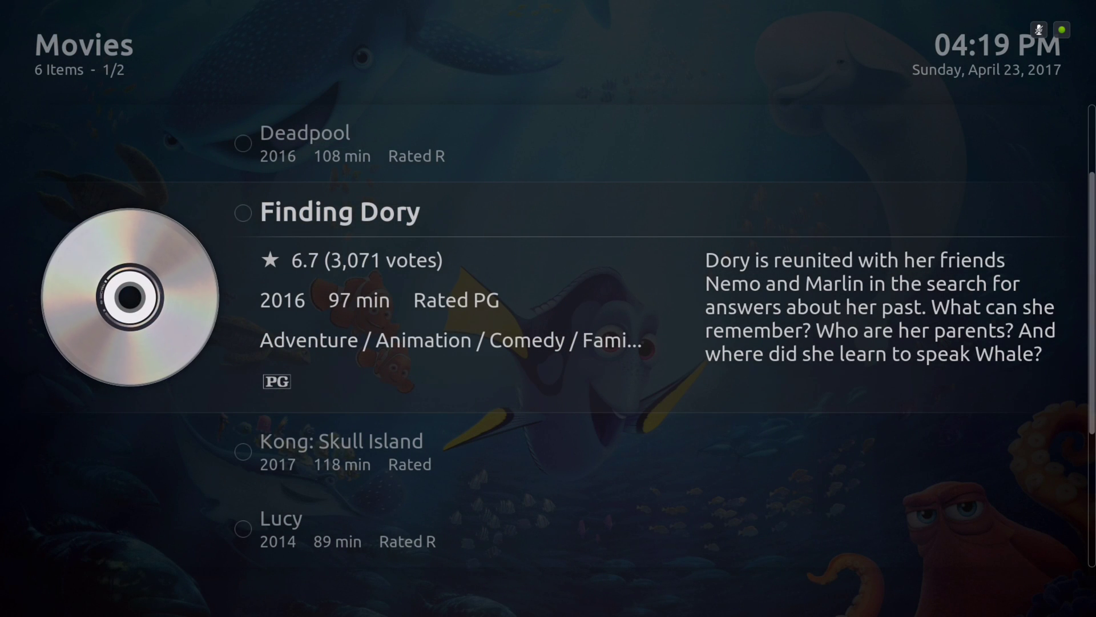
key(BackSpace)
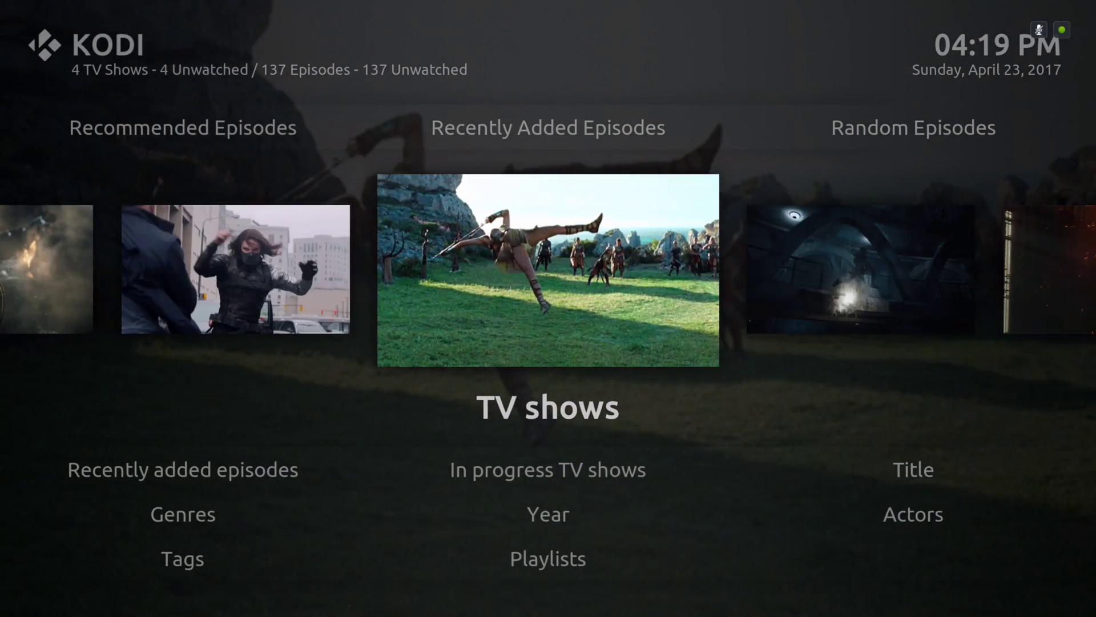
- Browse the Zen, Salts, Exodus and Specto shortcuts under Extended Info, then open Extended Info Mod
key(Right)
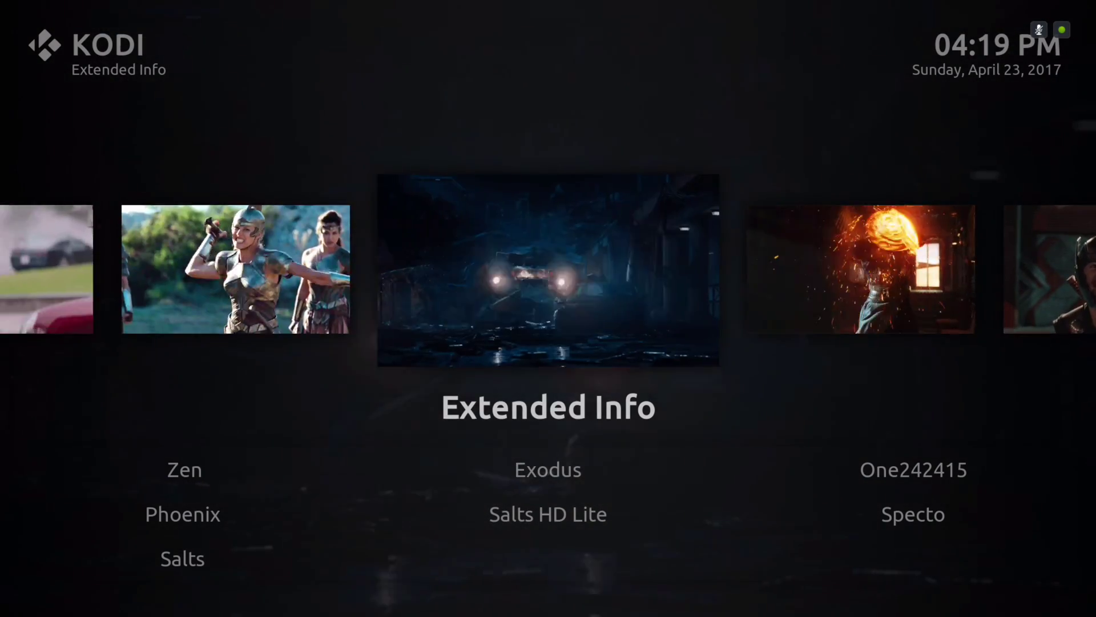
key(Down)
key(Left)
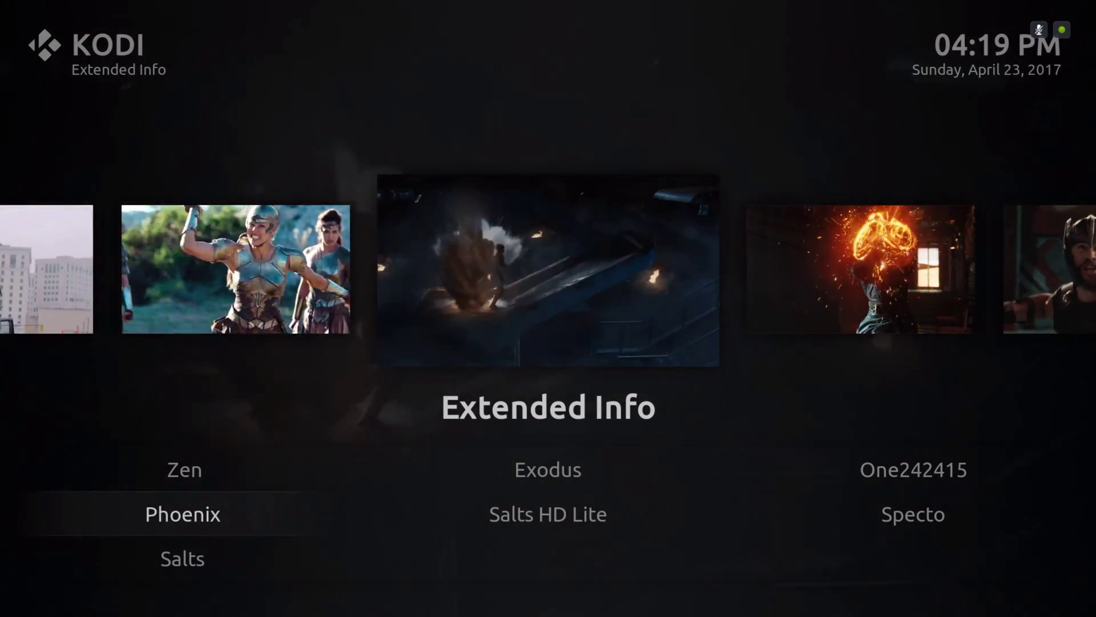
key(Up)
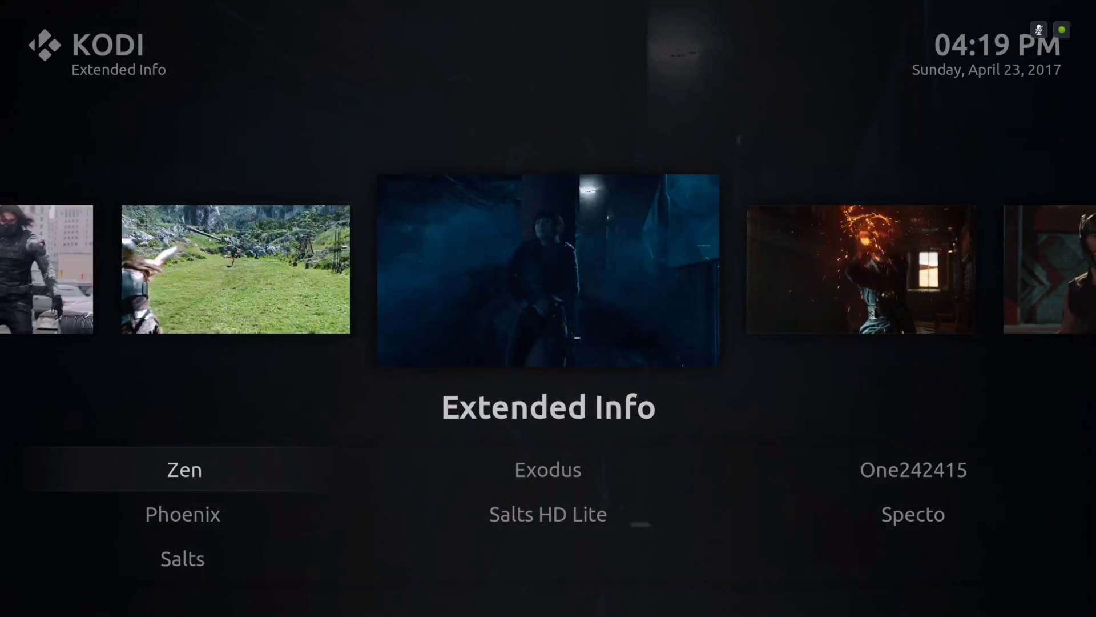
key(Down)
key(Down)
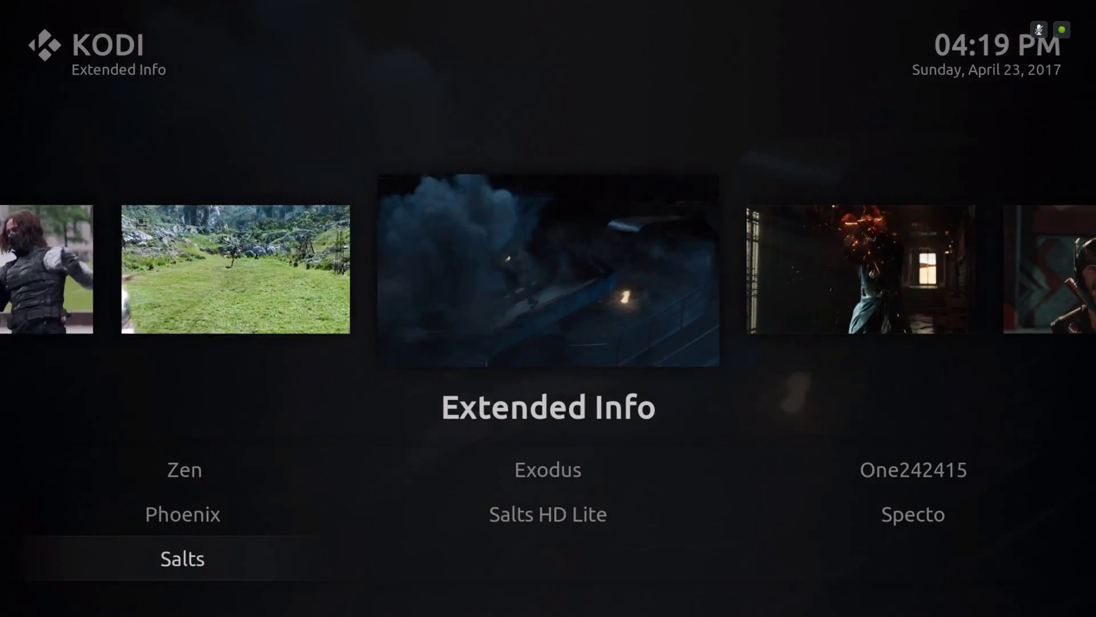
key(Up)
key(Right)
key(Up)
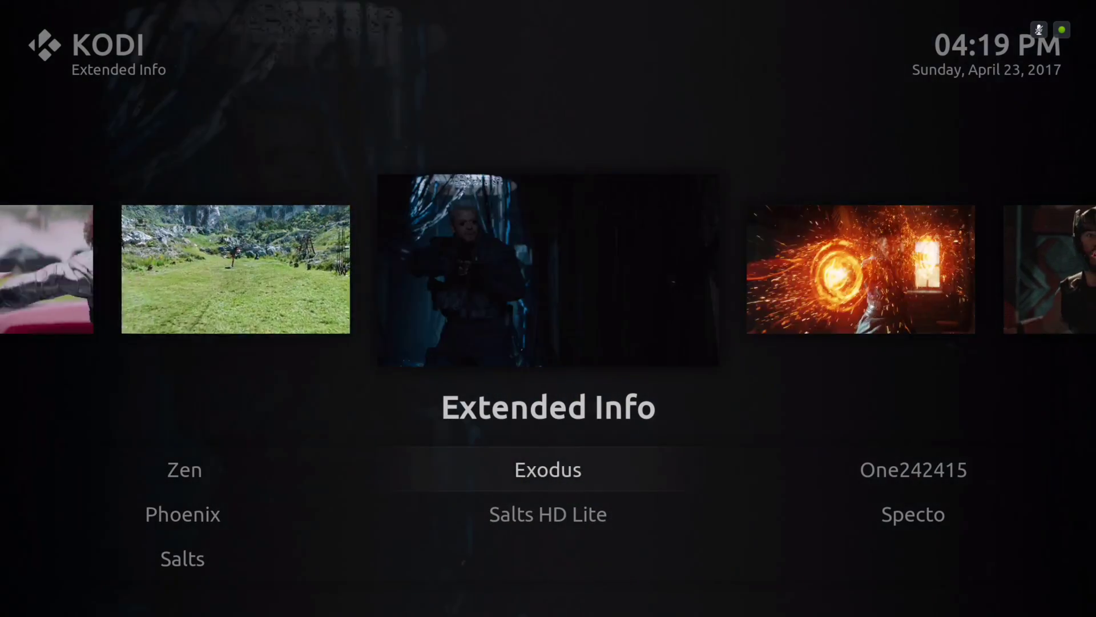
key(Down)
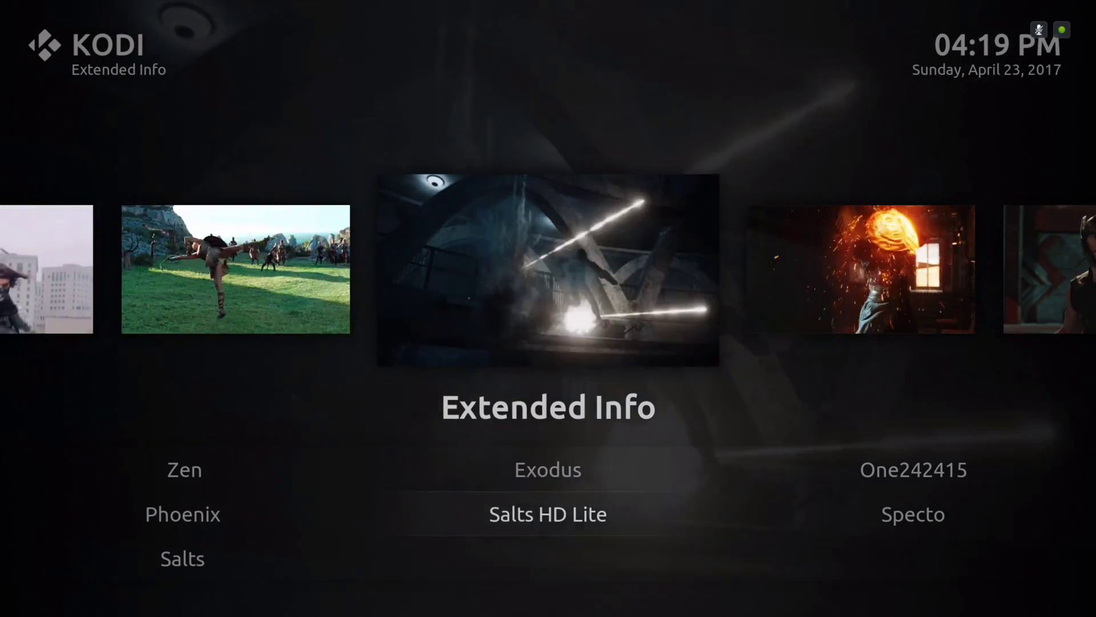
key(Right)
key(Up)
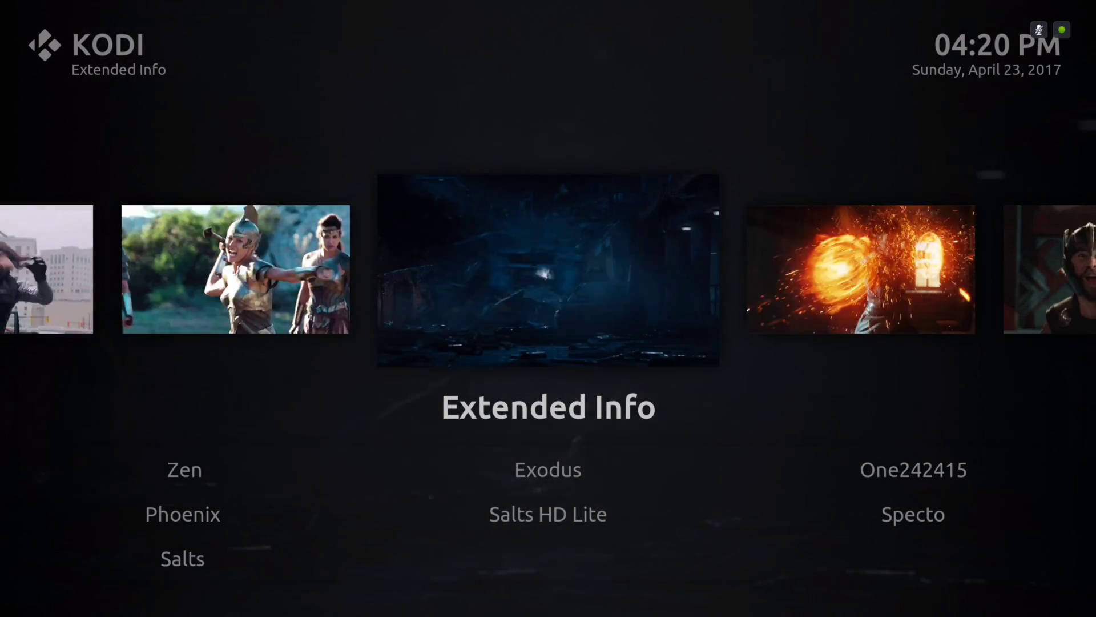
key(Return)
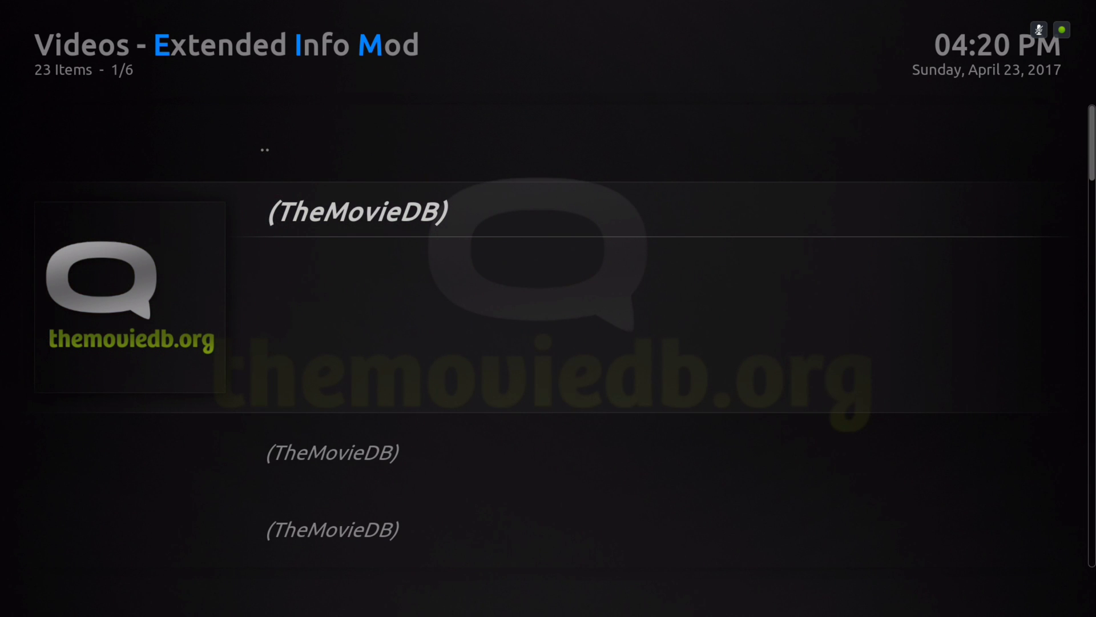
key(Down)
key(Down)
key(Down)
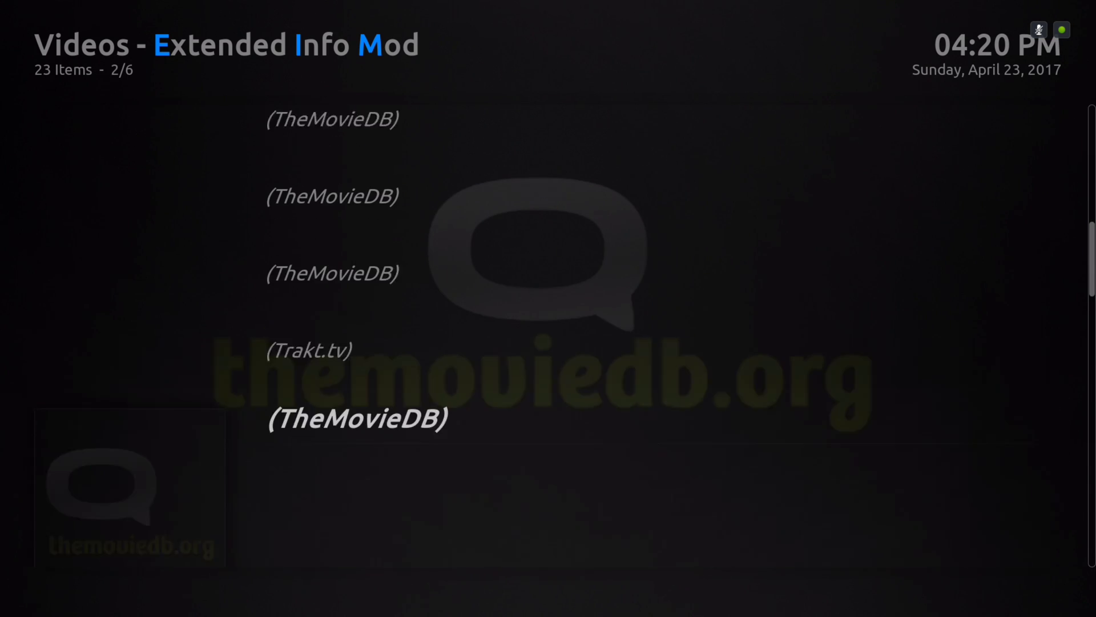
key(Up)
key(Up)
key(Up)
key(Up)
key(Up)
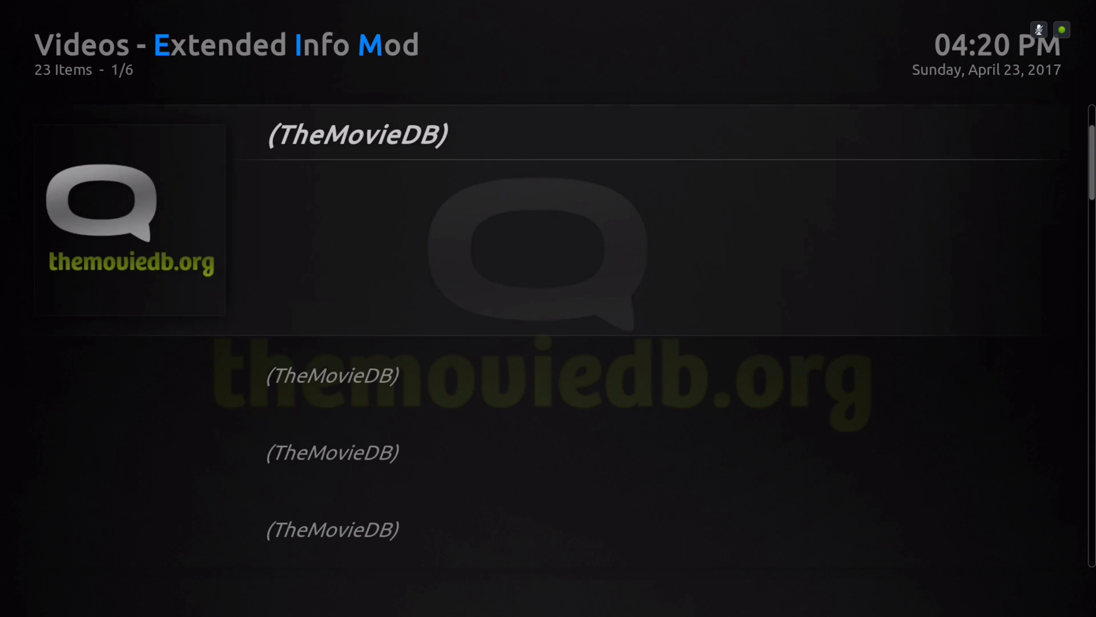
key(Up)
key(Down)
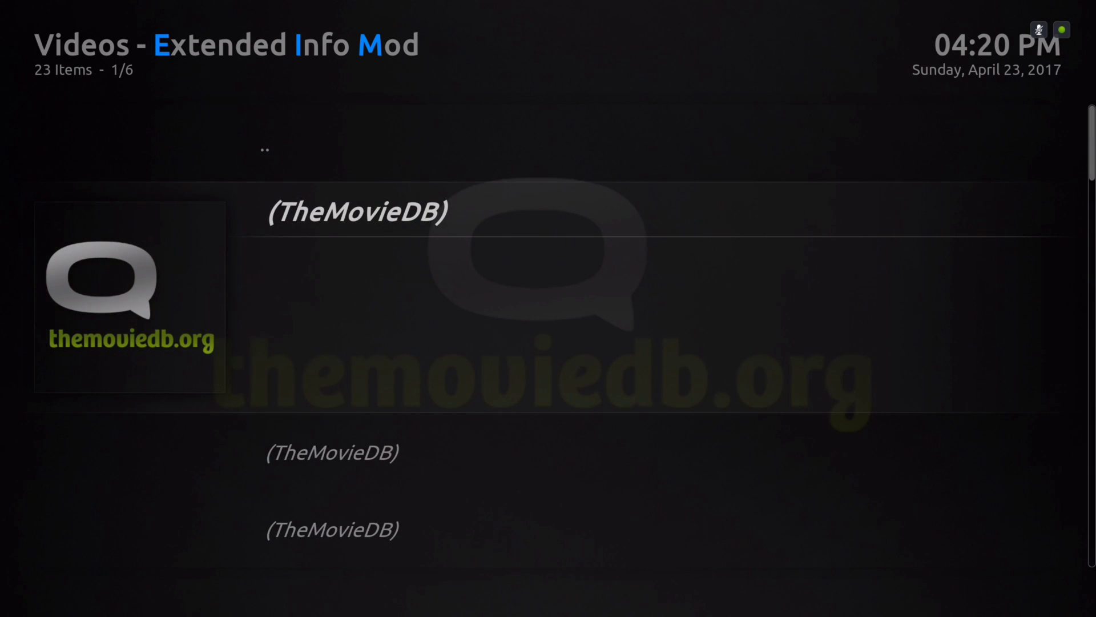
key(Return)
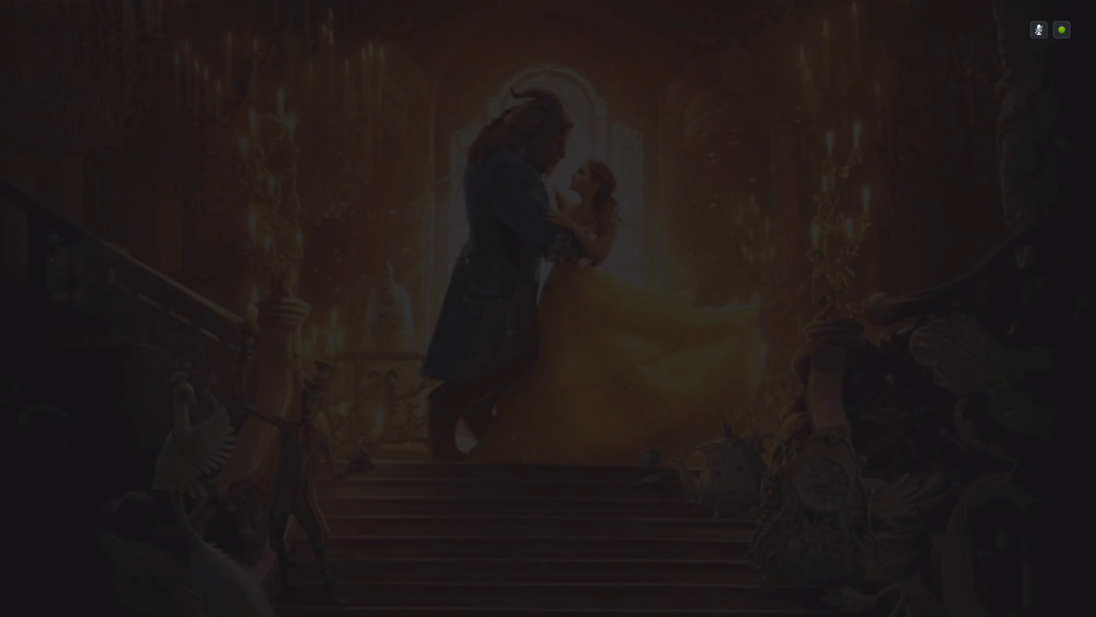
key(Down)
key(Down)
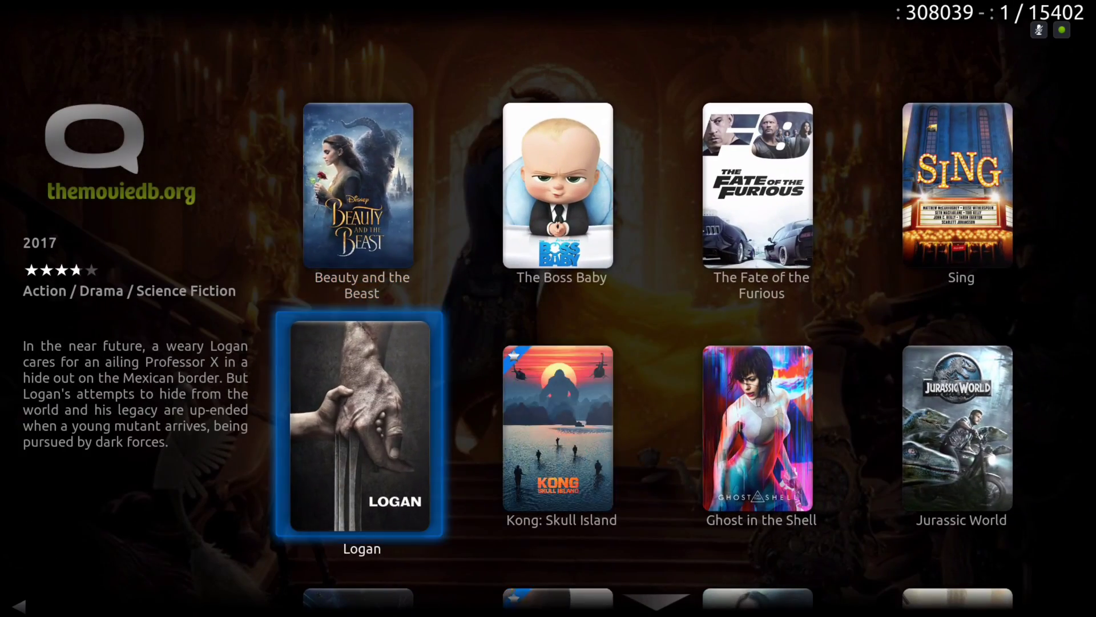
key(Up)
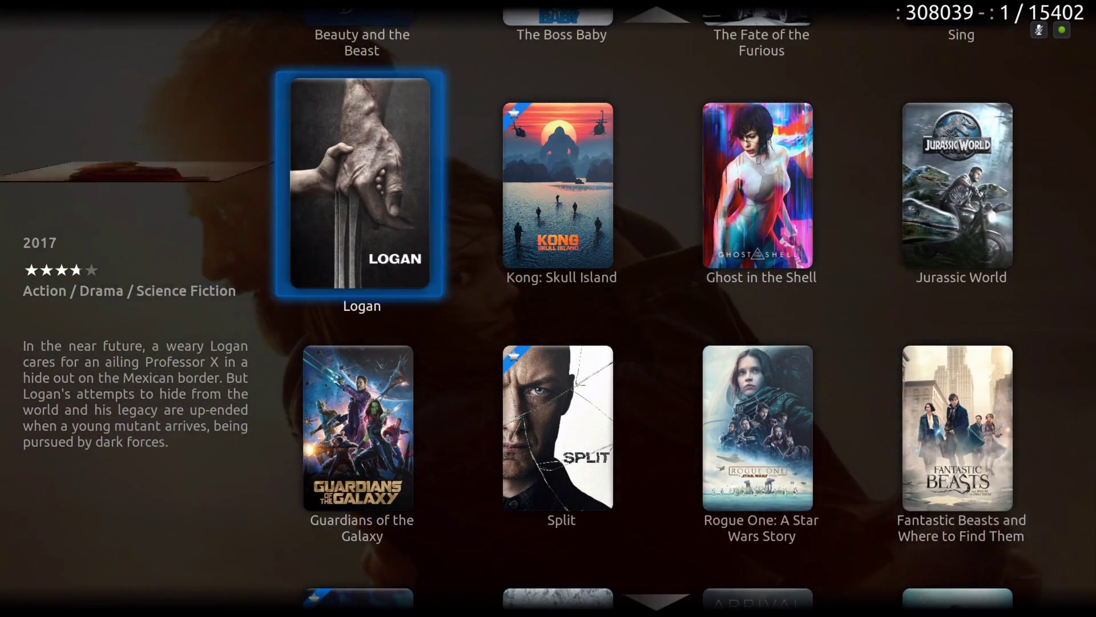
key(Down)
key(Down)
key(Down)
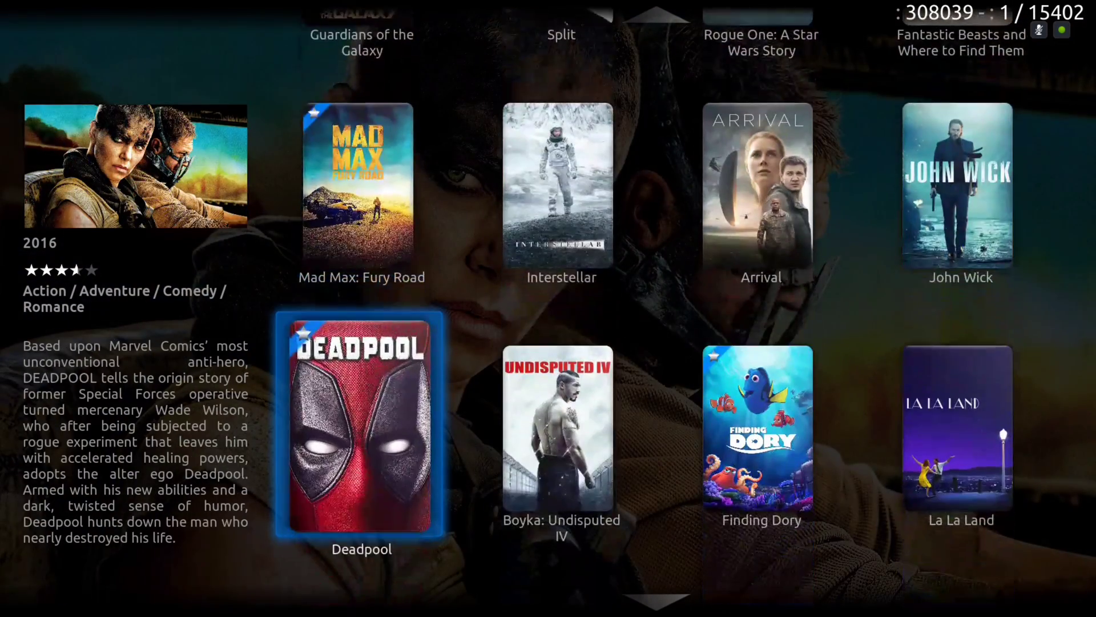
key(Right)
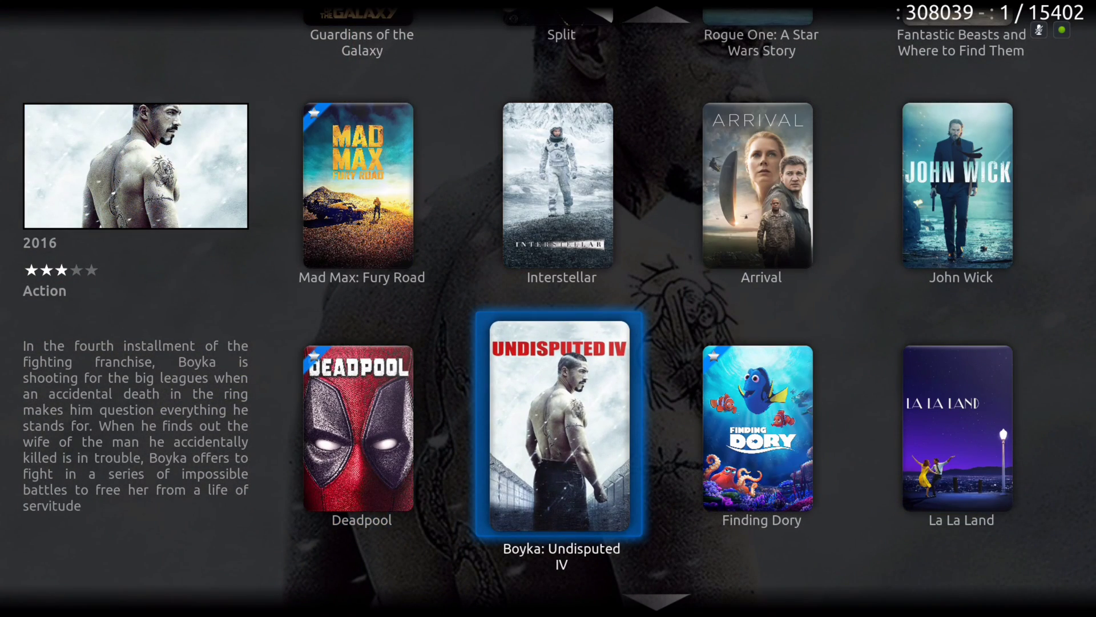
key(Return)
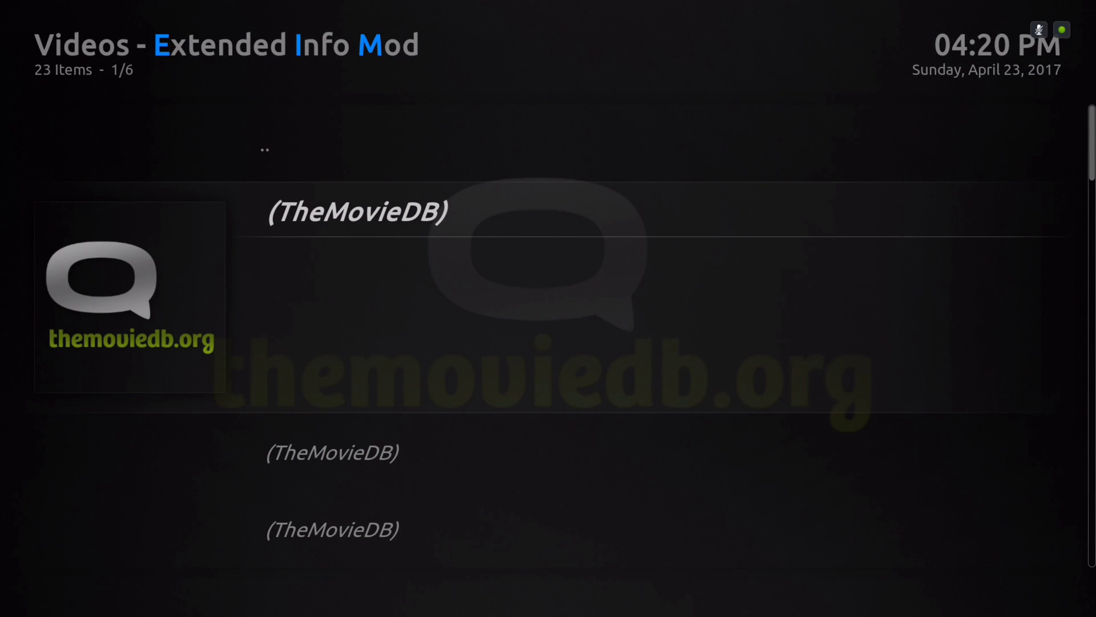
- Scroll down the TheMovieDB entries and leave the list for the home screen
key(Down)
key(Down)
key(Down)
key(Down)
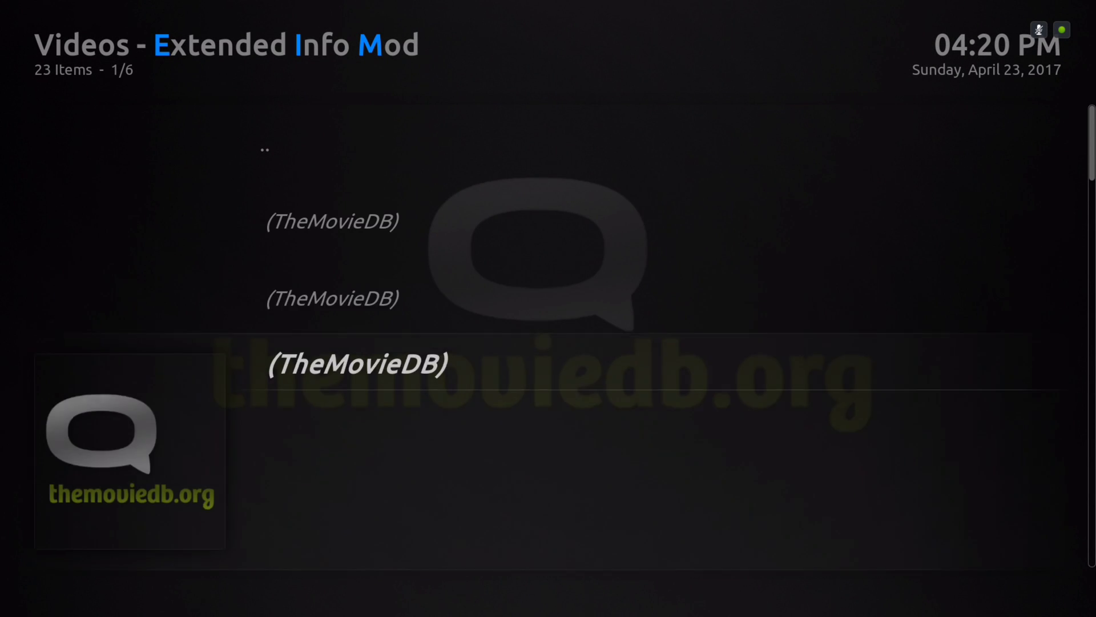
key(Down)
key(Down)
key(Down)
key(Down)
key(Down)
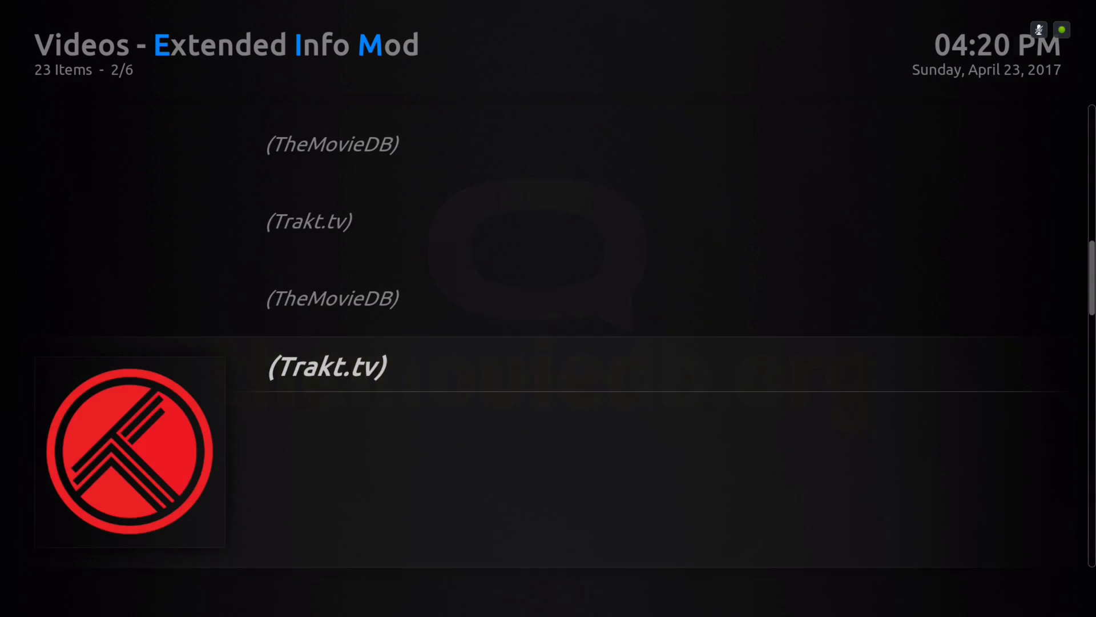
key(Escape)
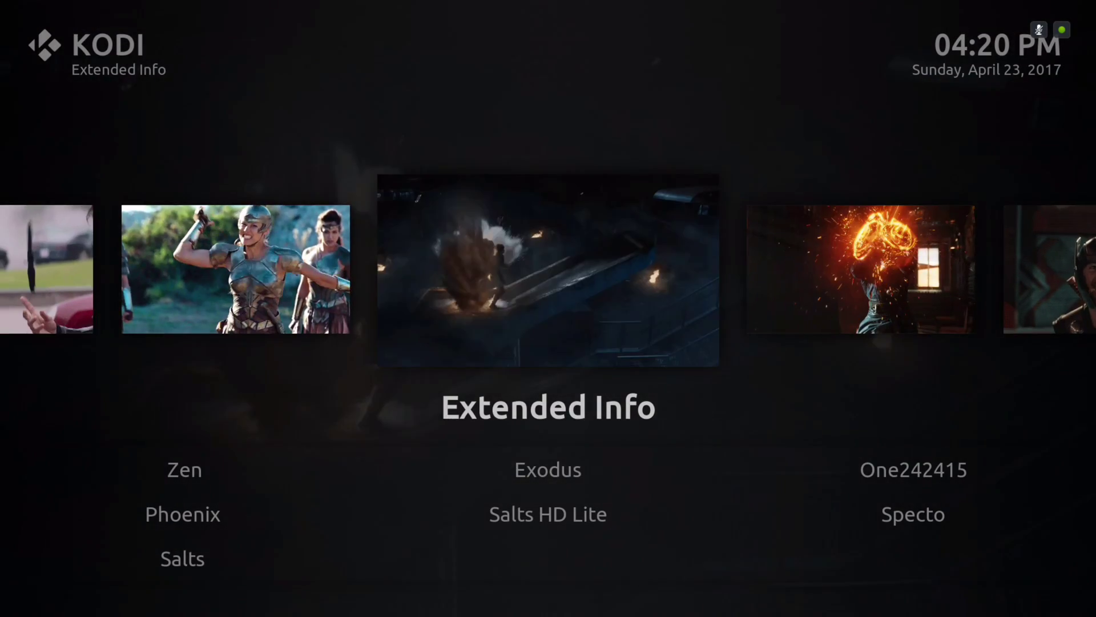
- Move past Music and Favourites to Weather and open the Jamaica (US) forecast
key(Right)
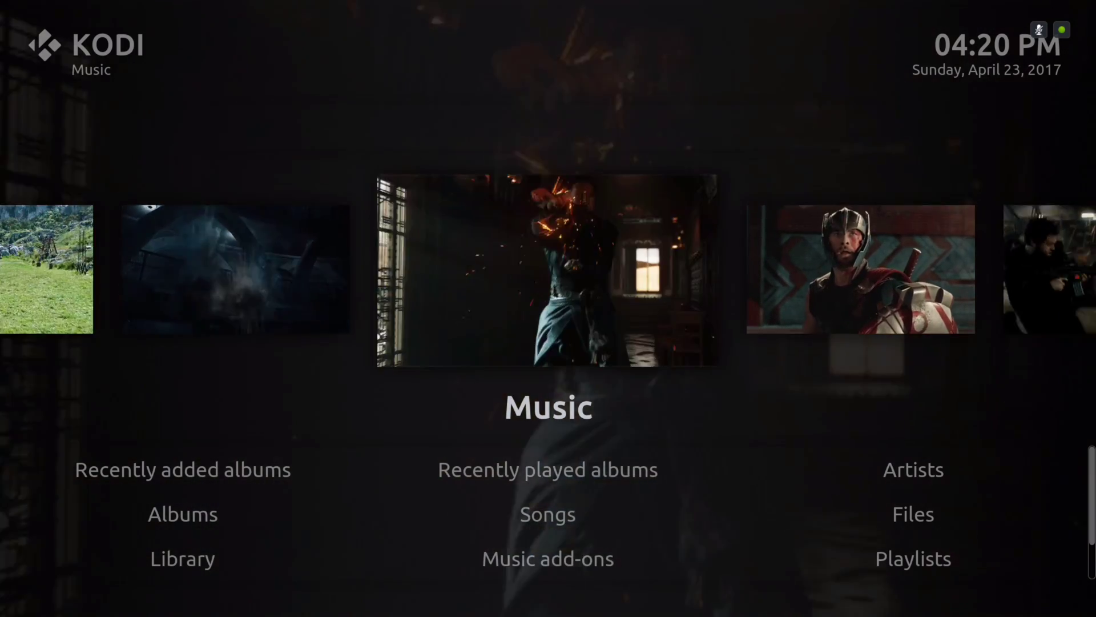
key(Right)
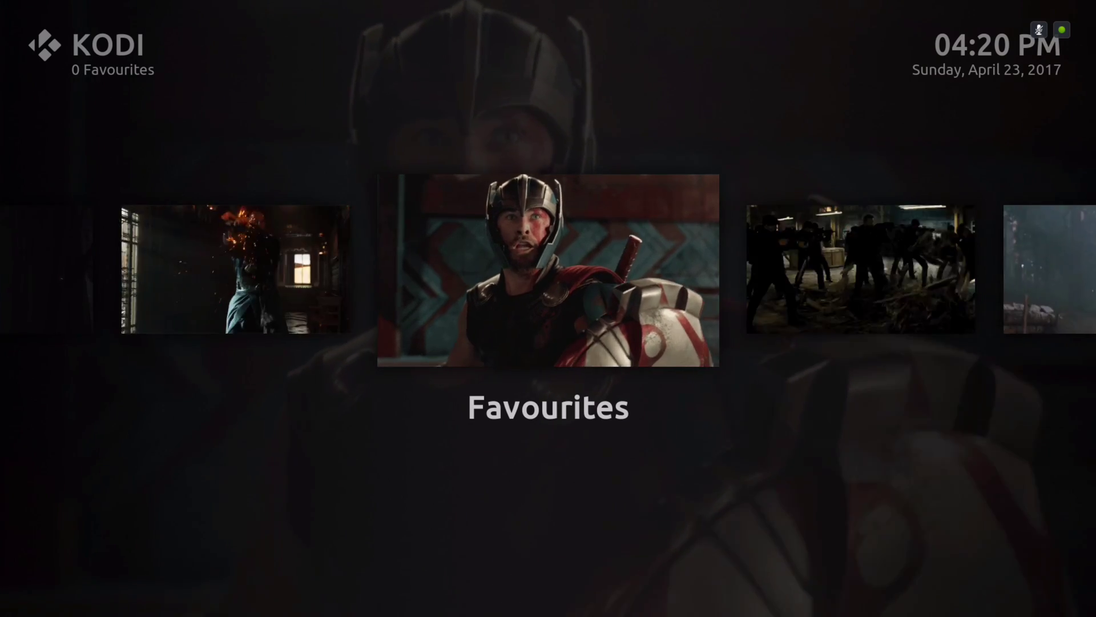
key(Right)
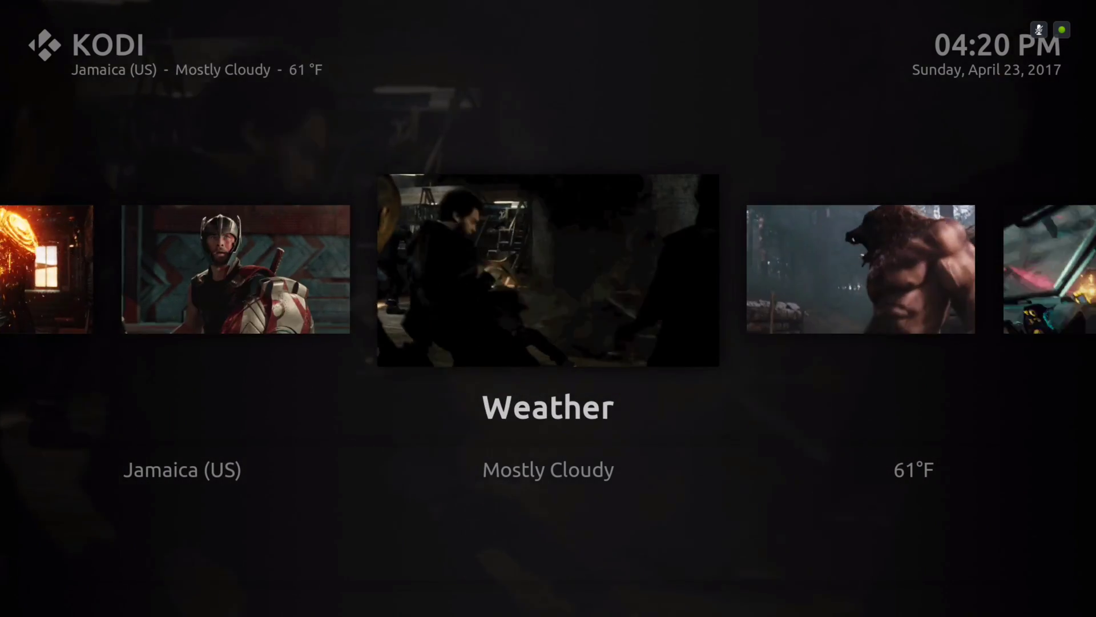
key(Return)
key(Down)
key(Down)
key(Down)
key(Down)
key(Down)
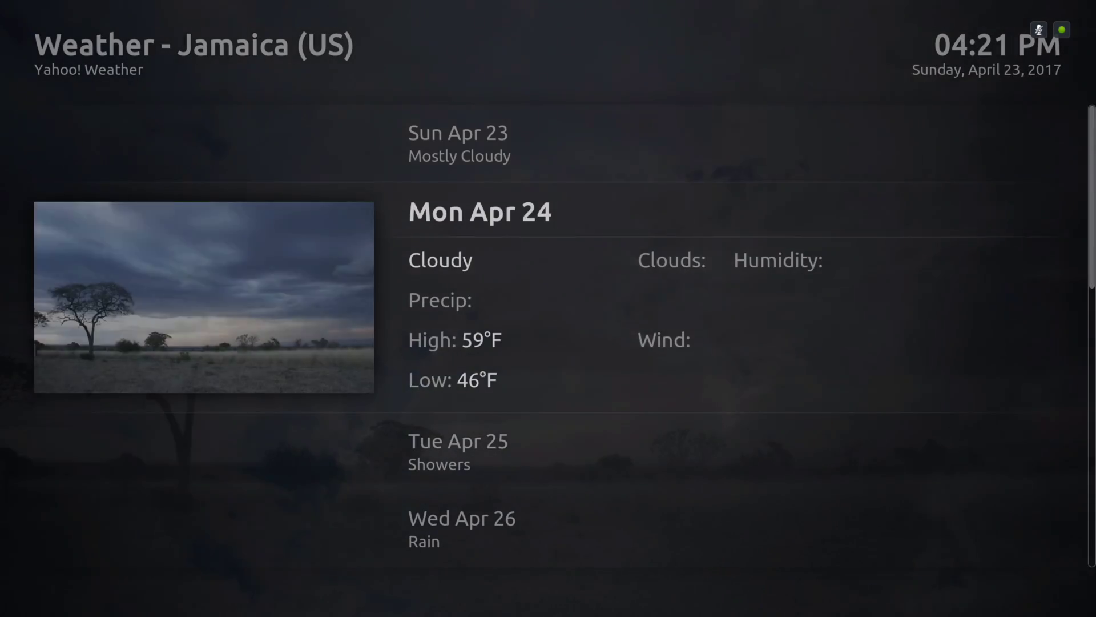
- Step to the Sat Apr 29 forecast, then return home and open Settings
key(Down)
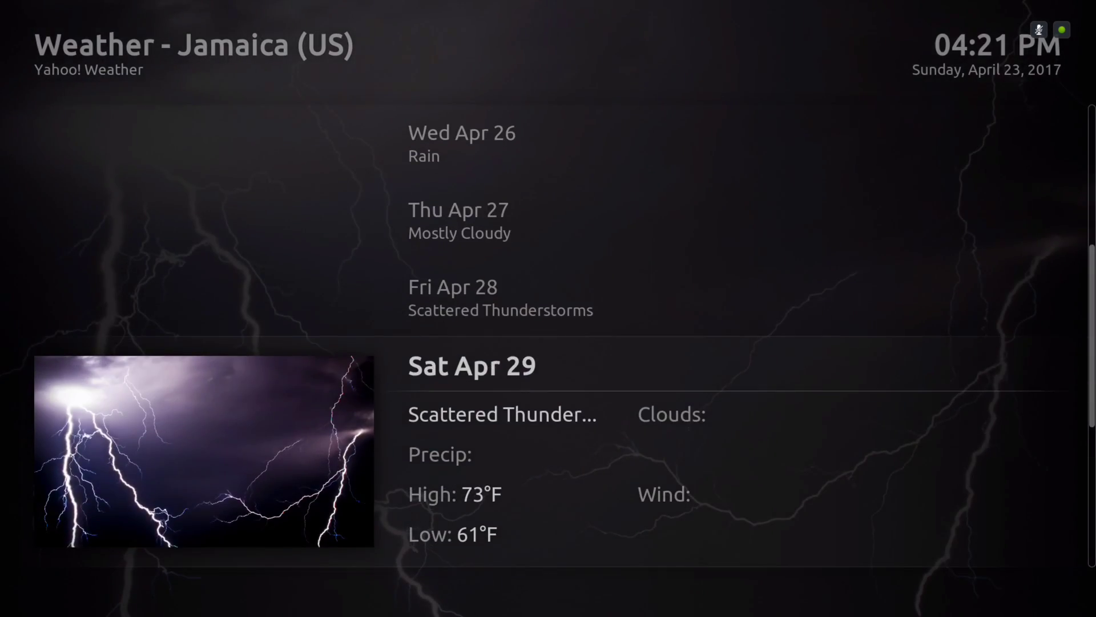
key(Escape)
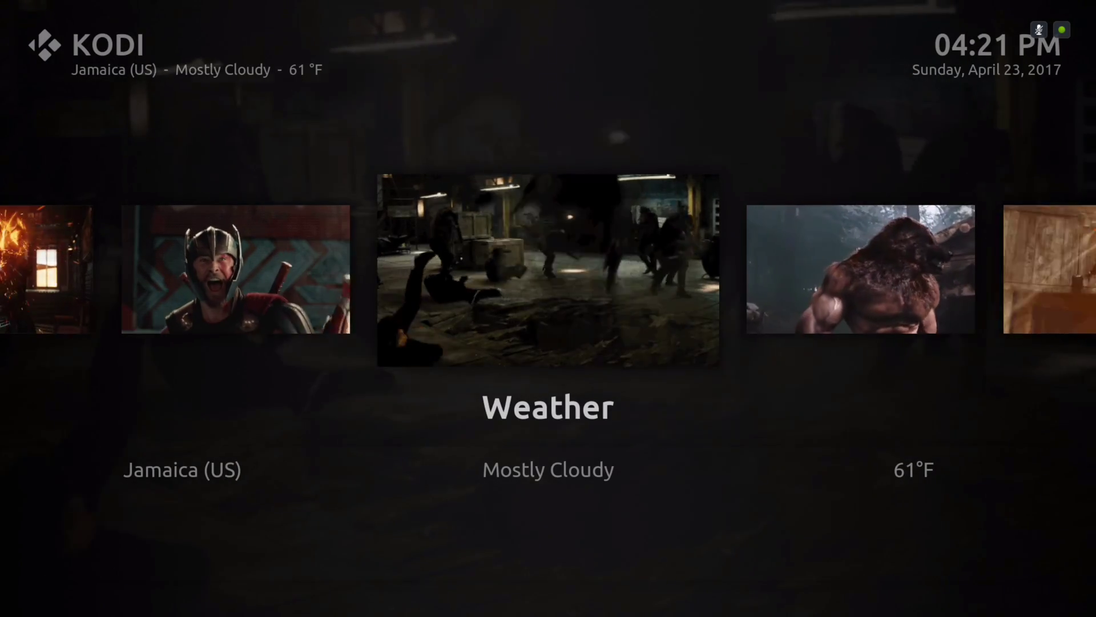
key(Right)
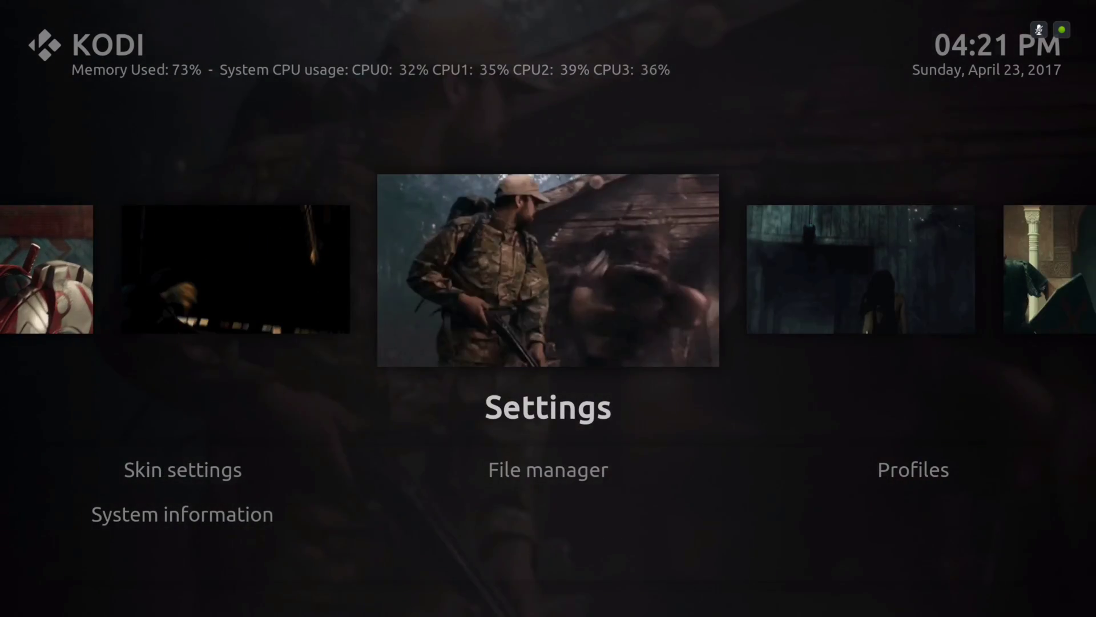
key(Right)
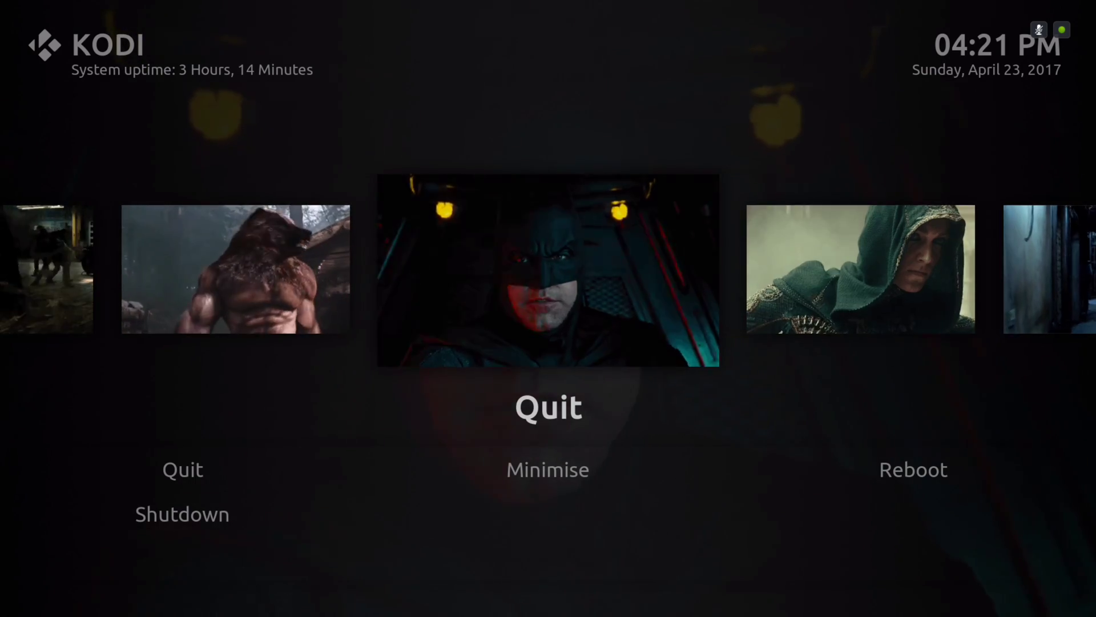
key(Left)
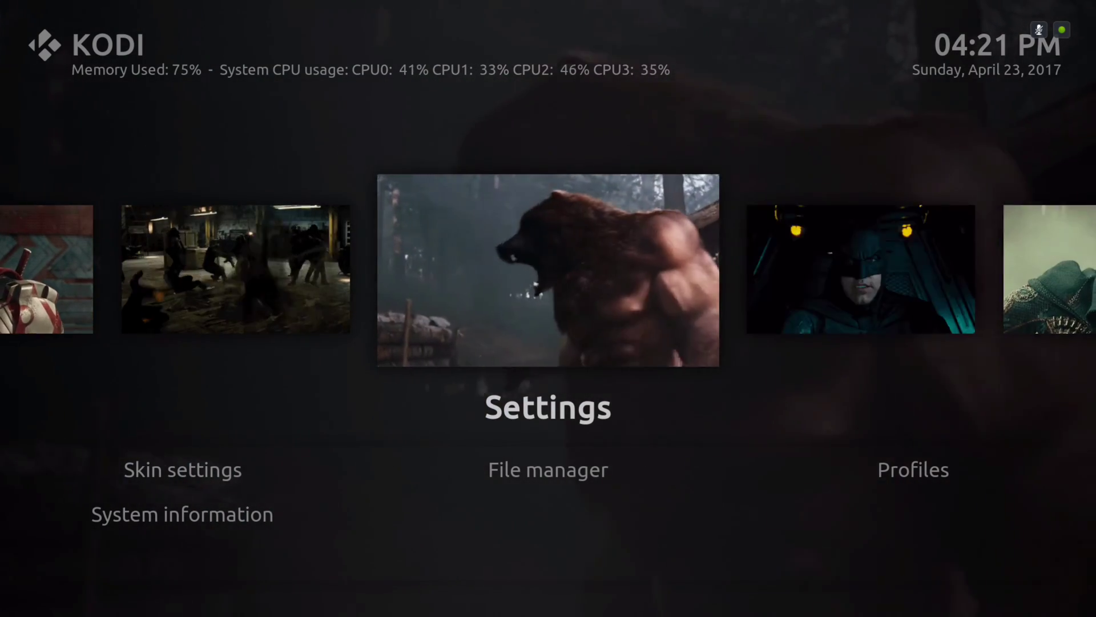
key(Return)
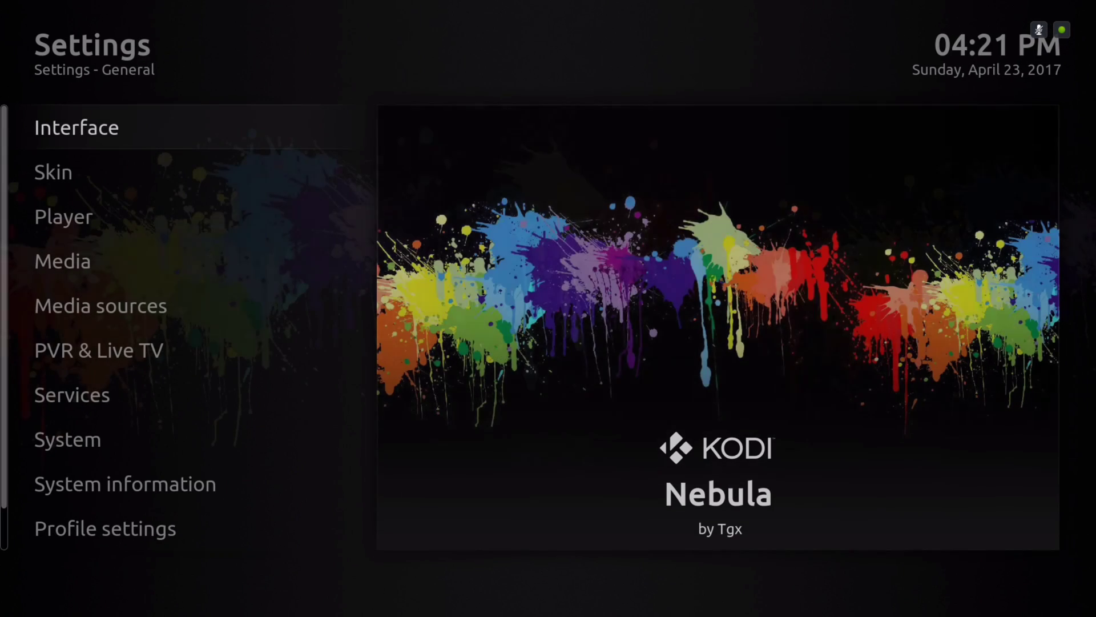
- Open Nebula skin settings and choose 'Customize menu items and widgets' under Home
key(Down)
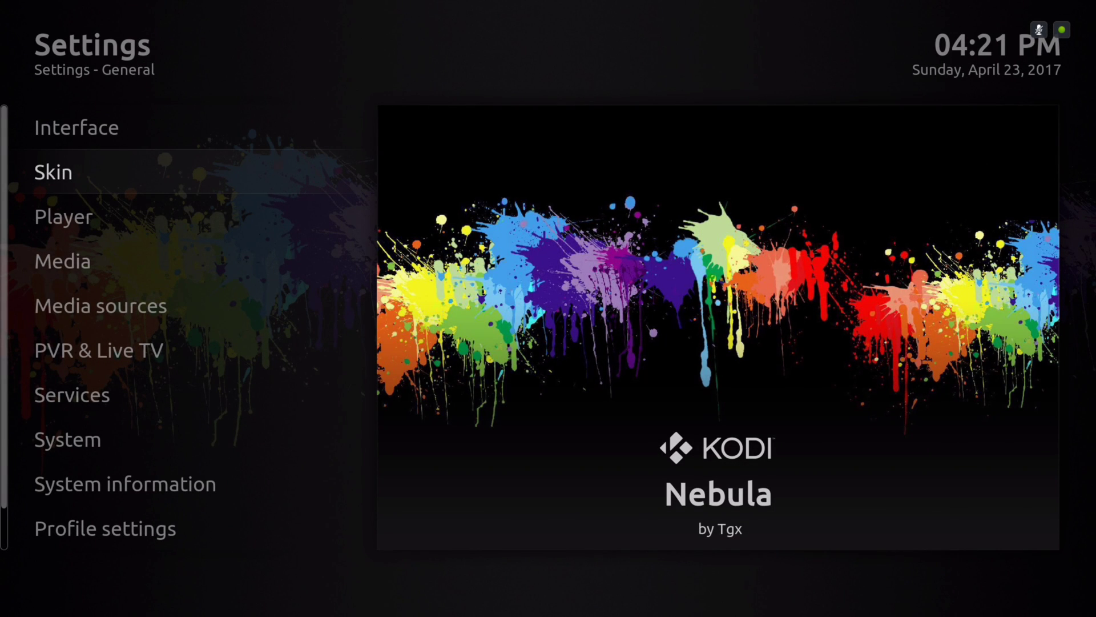
key(Return)
key(Up)
key(Up)
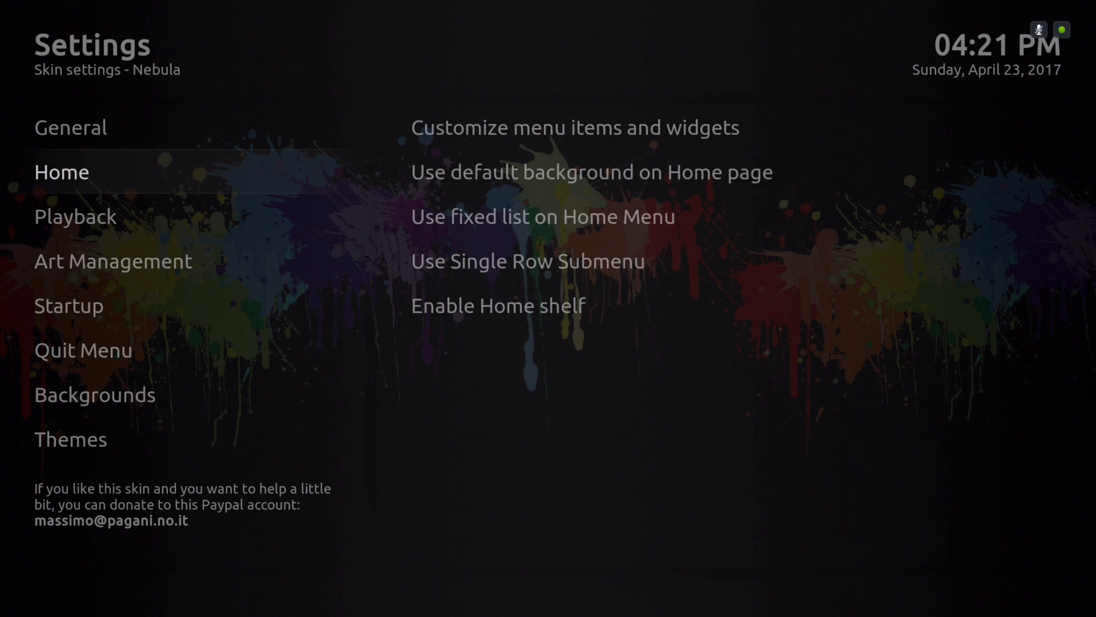
key(Right)
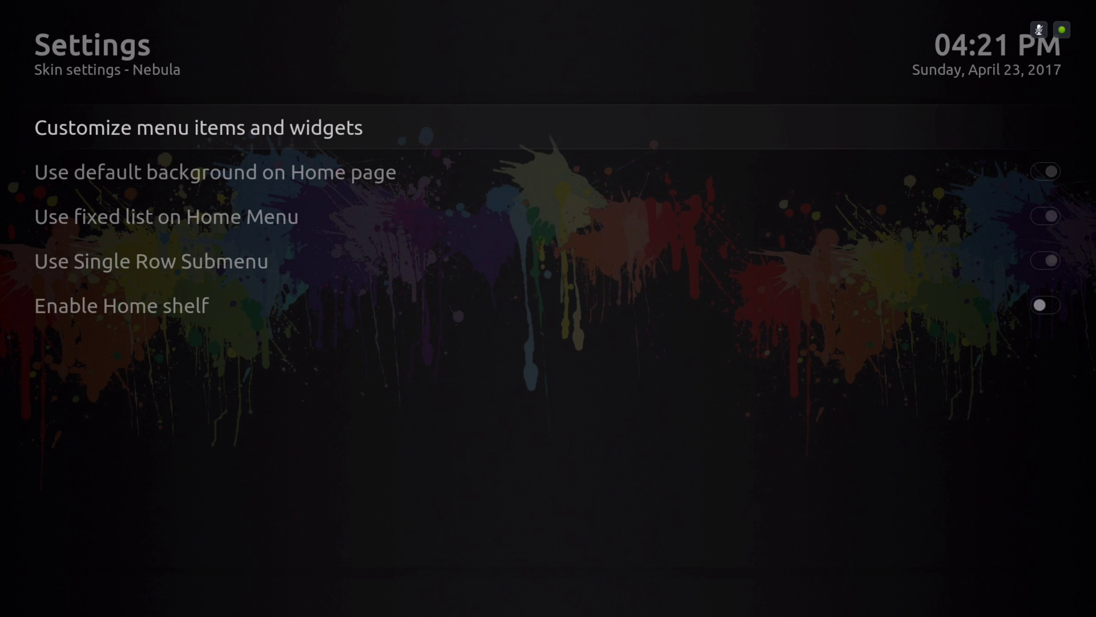
key(Return)
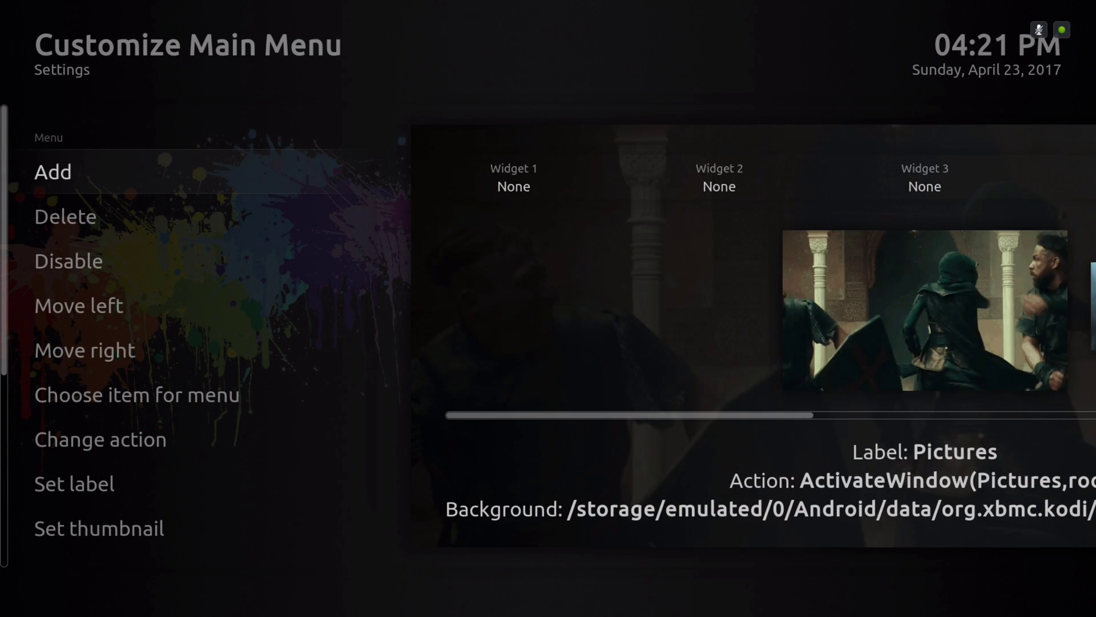
- Browse the main menu items over to the Exodus item
key(Down)
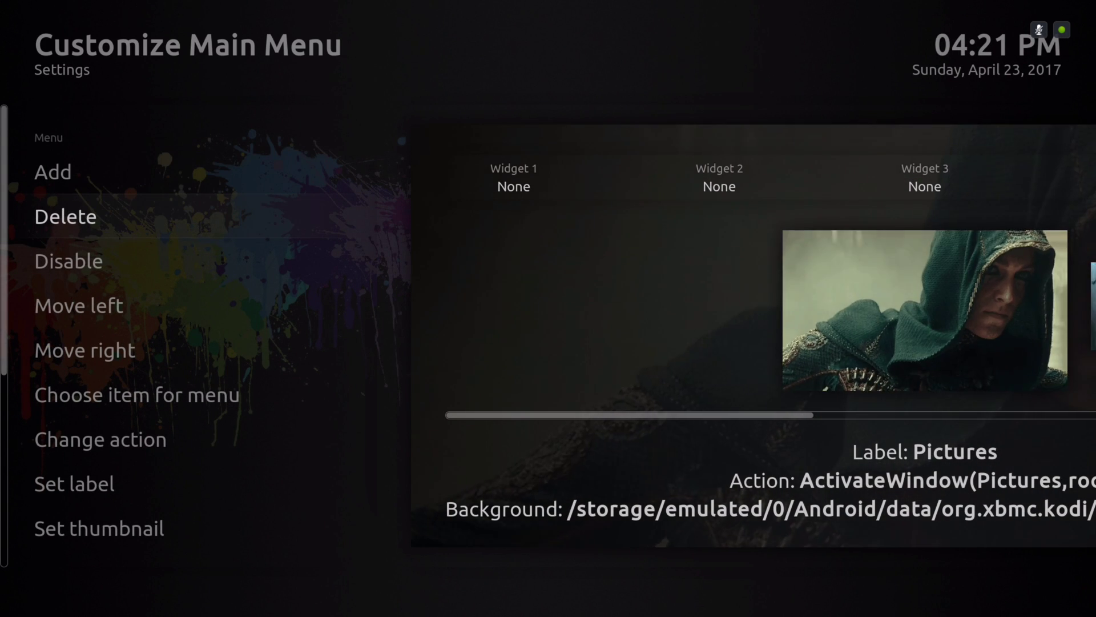
key(Right)
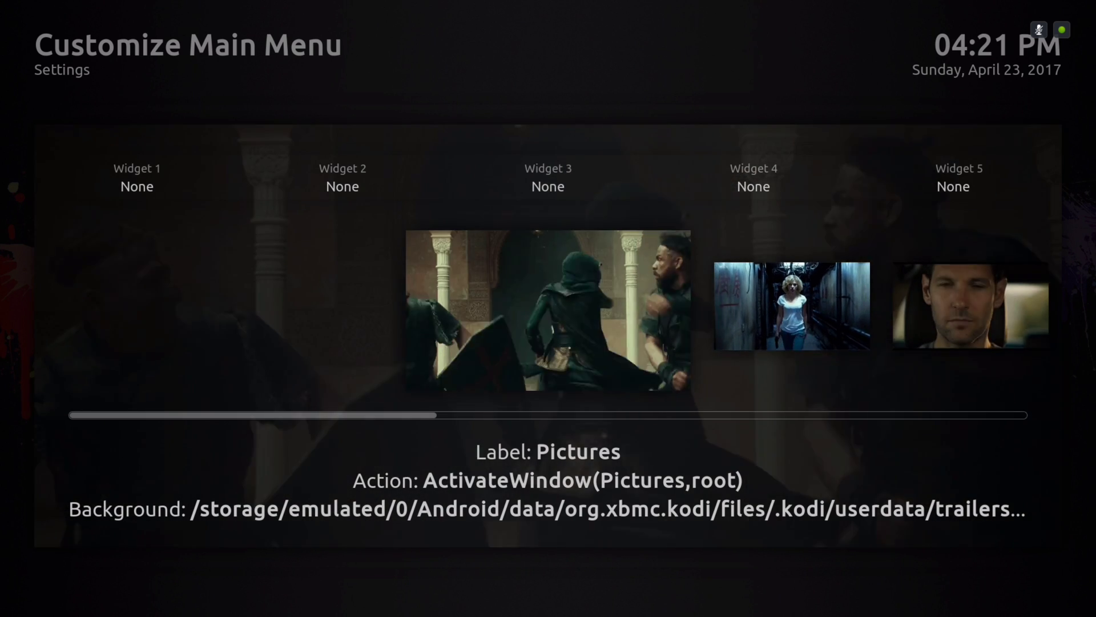
key(Right)
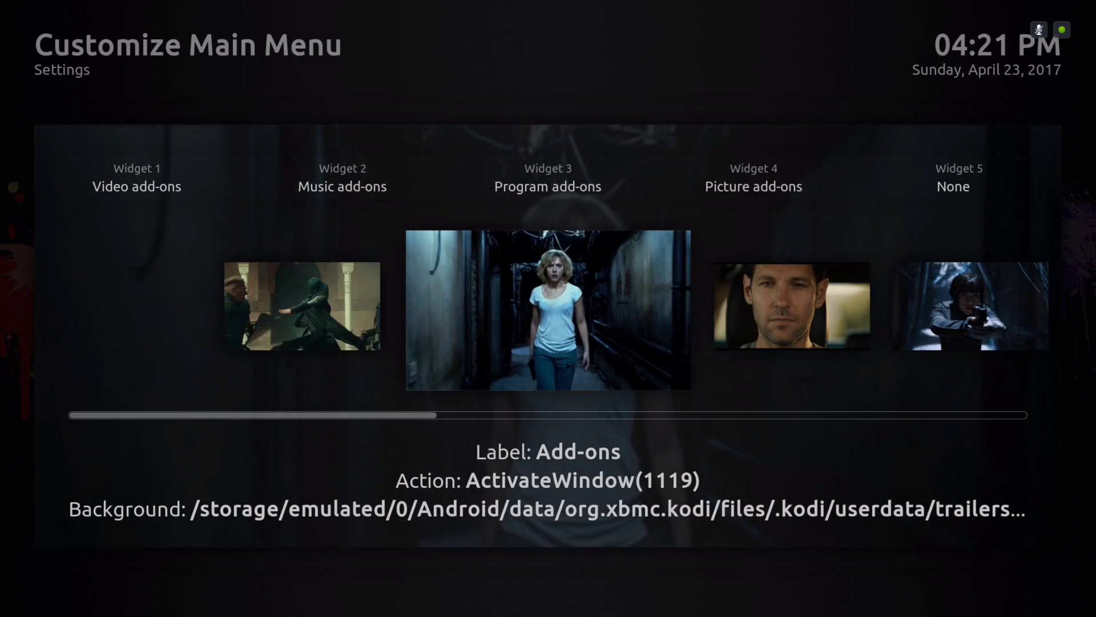
key(Right)
key(Right)
key(Right)
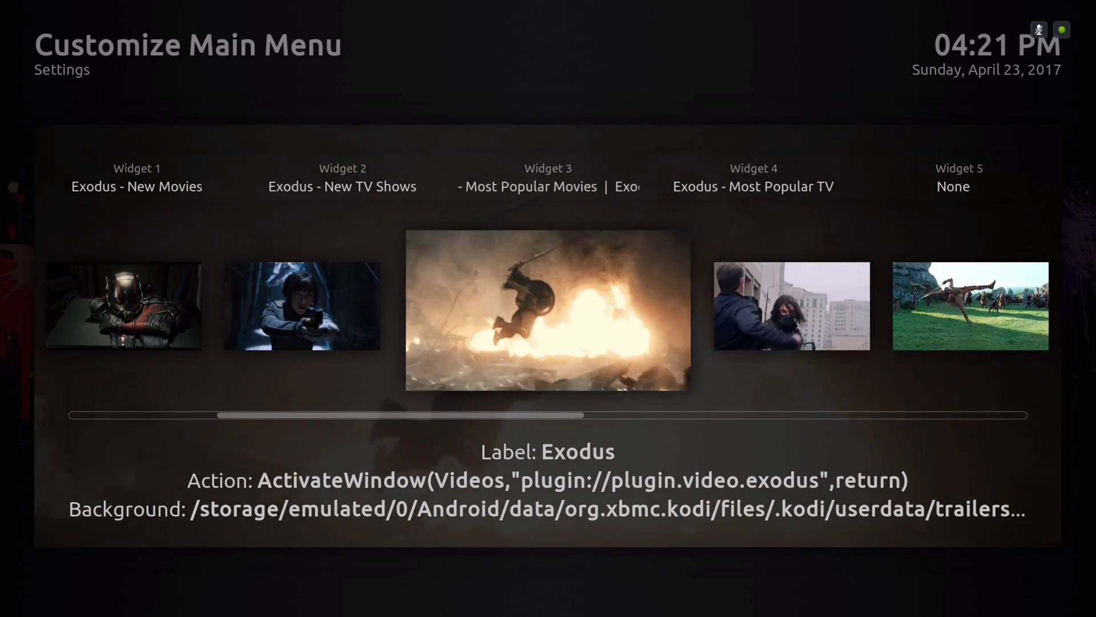
key(Right)
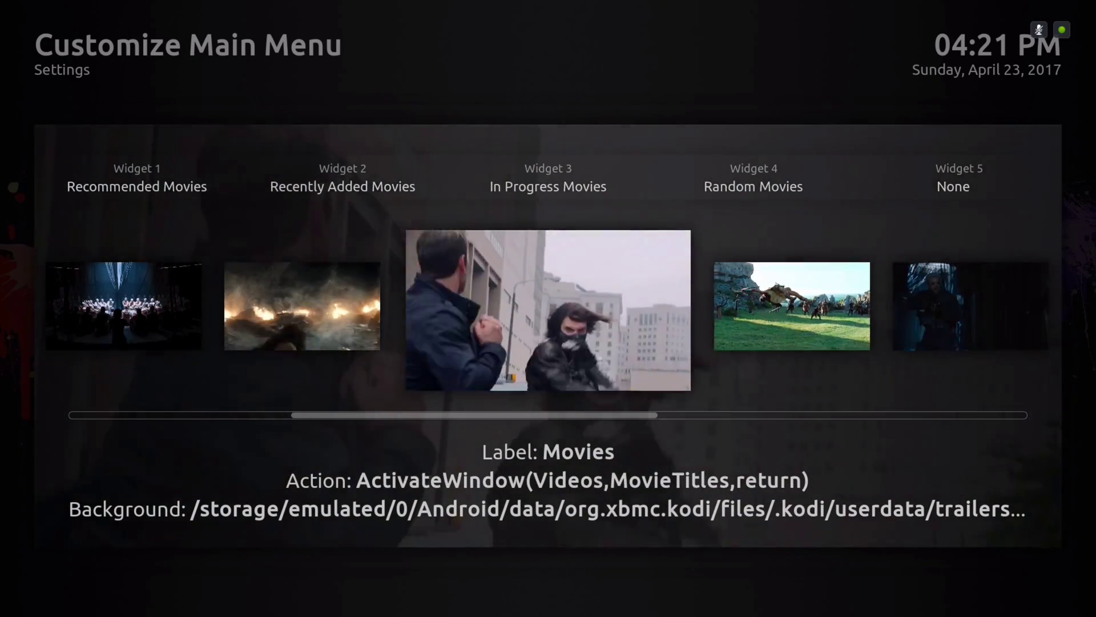
key(Left)
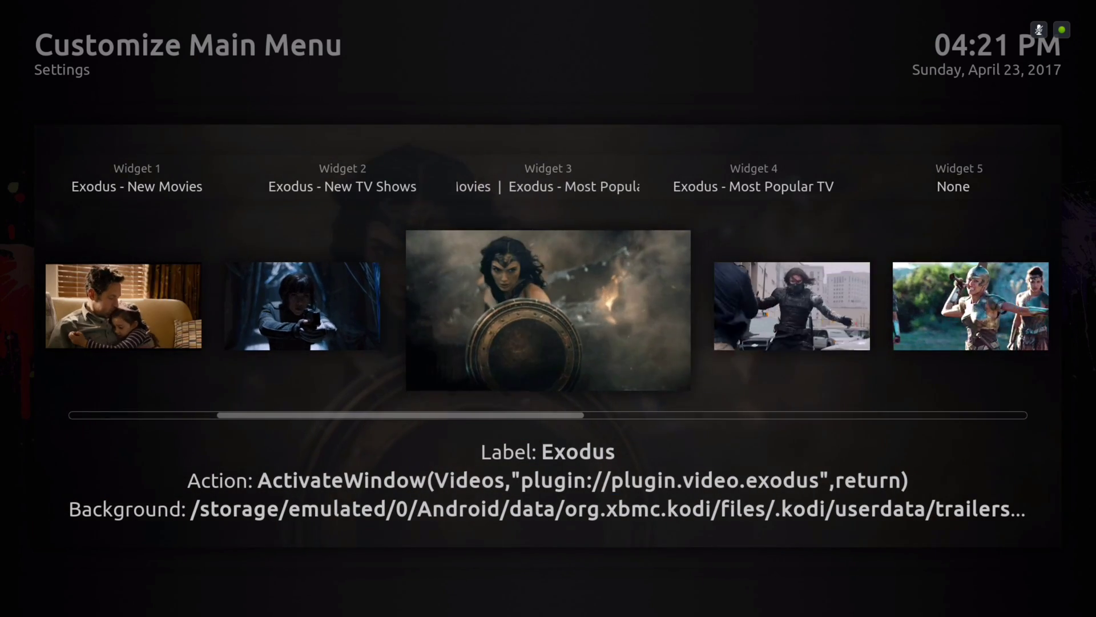
- Add a new empty item to the main menu from Exodus's options panel
key(c)
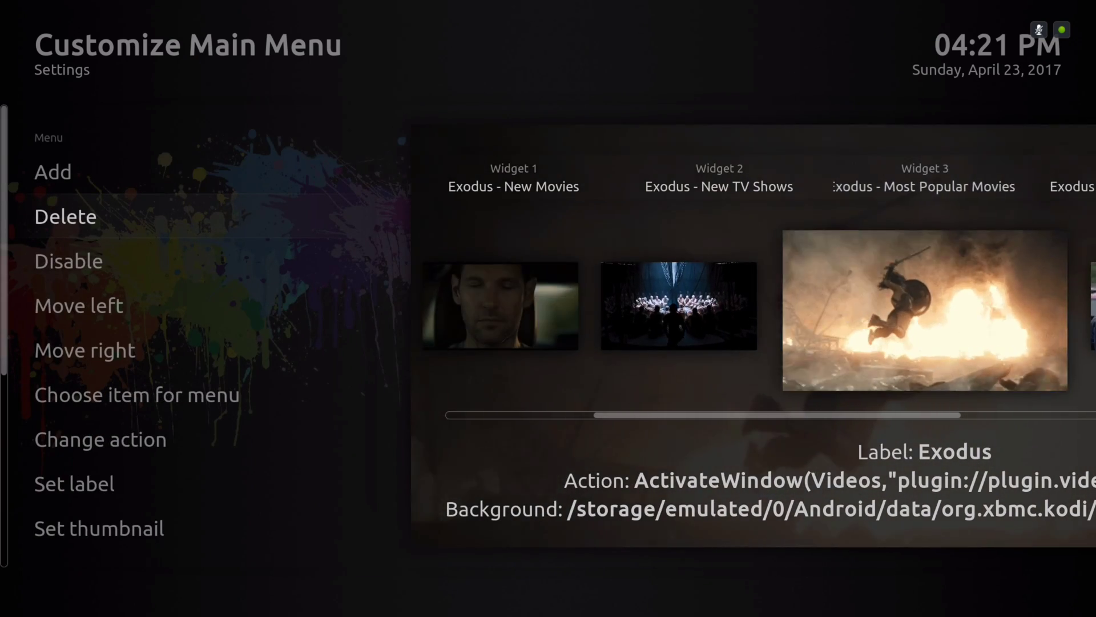
key(Up)
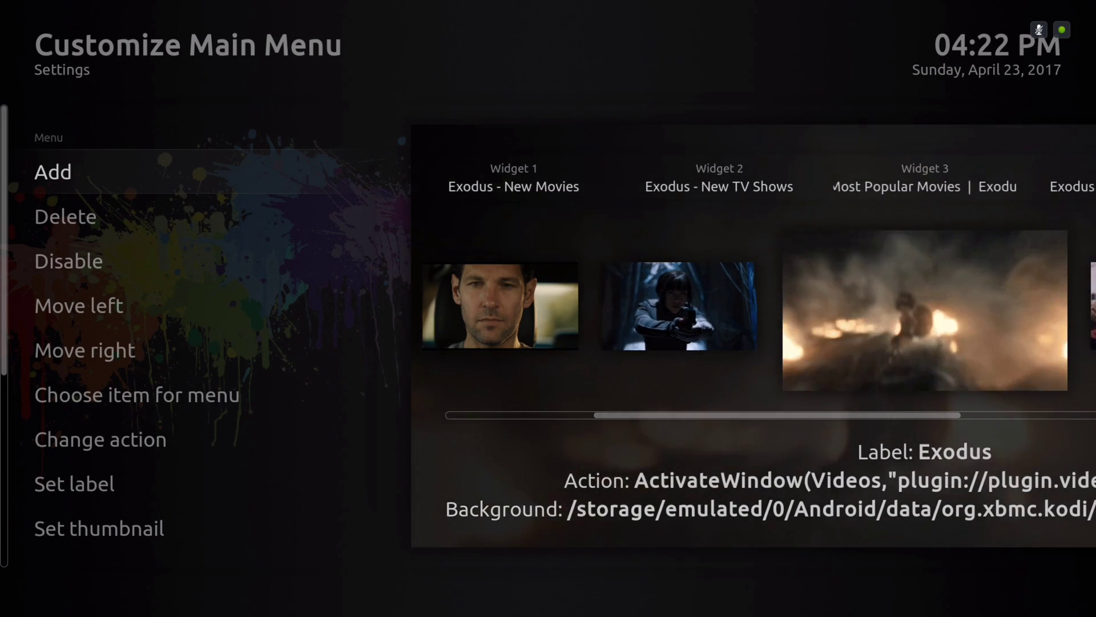
key(Return)
key(Escape)
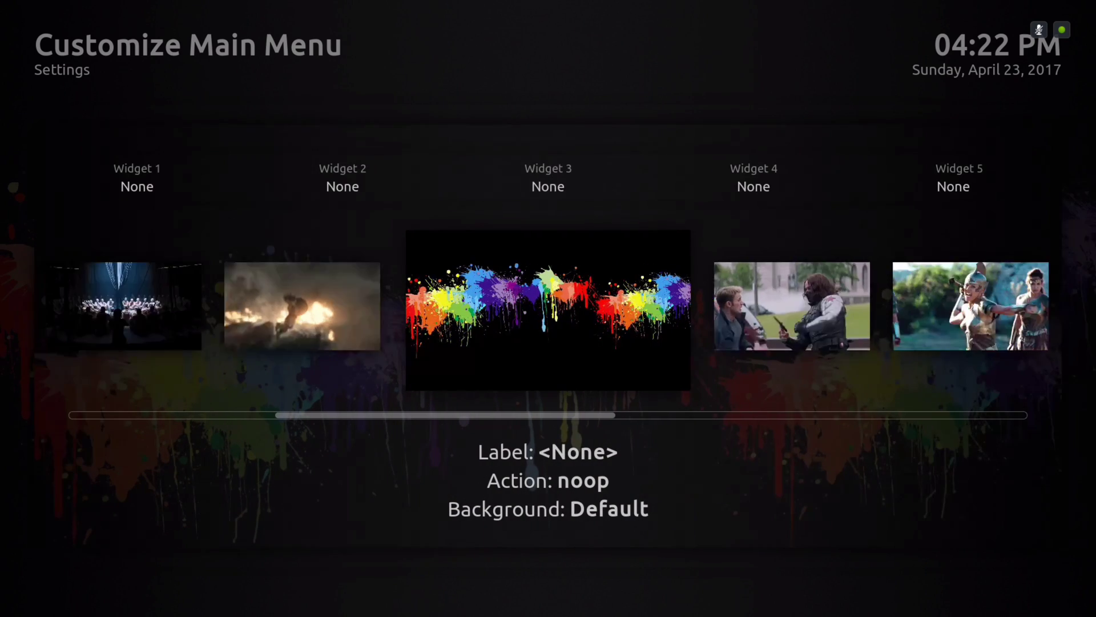
- Choose Set thumbnail from the new item's options panel
key(Right)
key(Left)
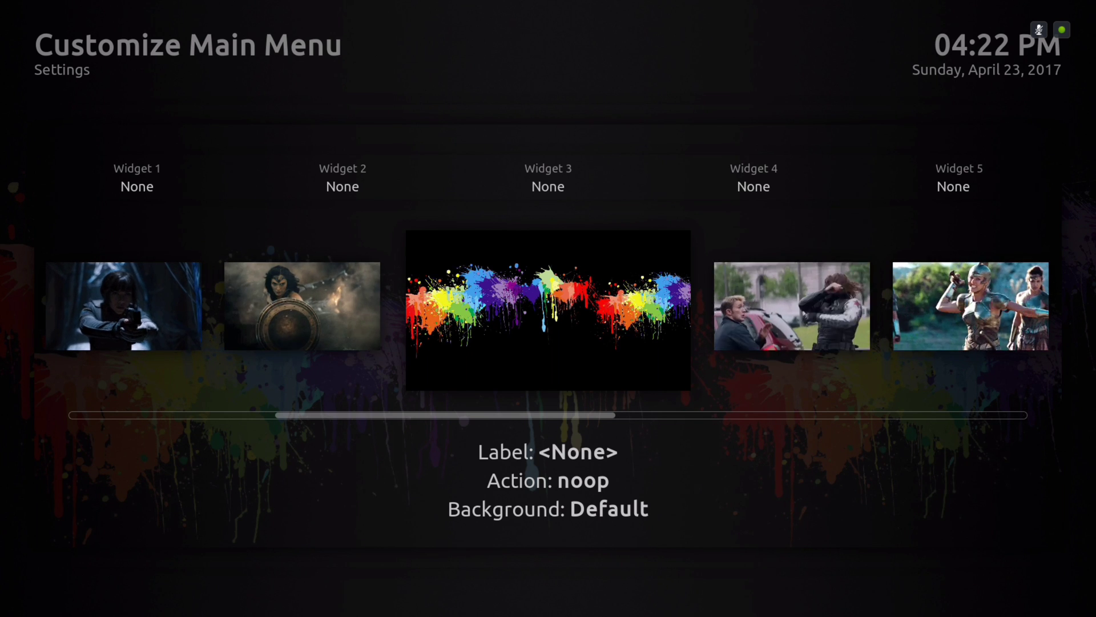
key(Left)
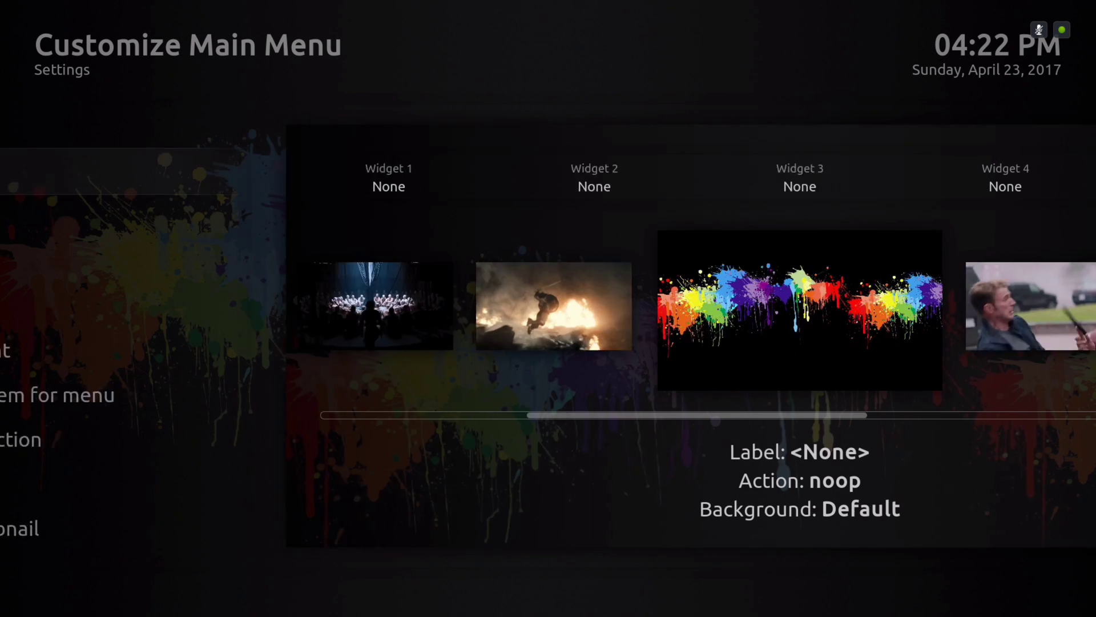
key(Down)
key(Down)
key(Down)
key(Down)
key(Down)
key(Down)
key(Down)
key(Down)
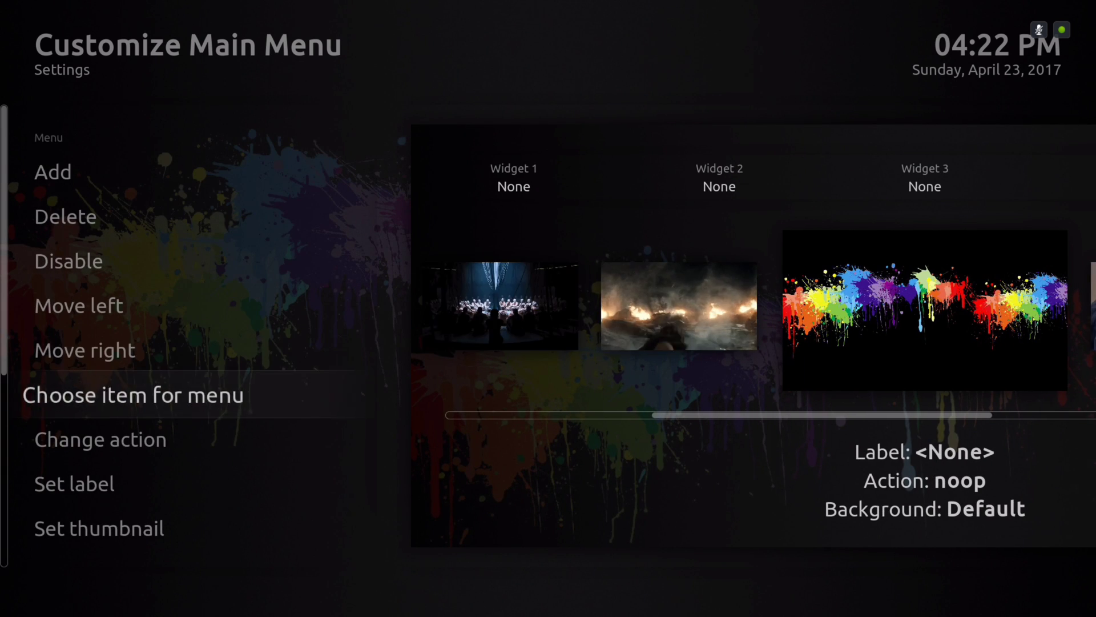
key(Down)
key(Up)
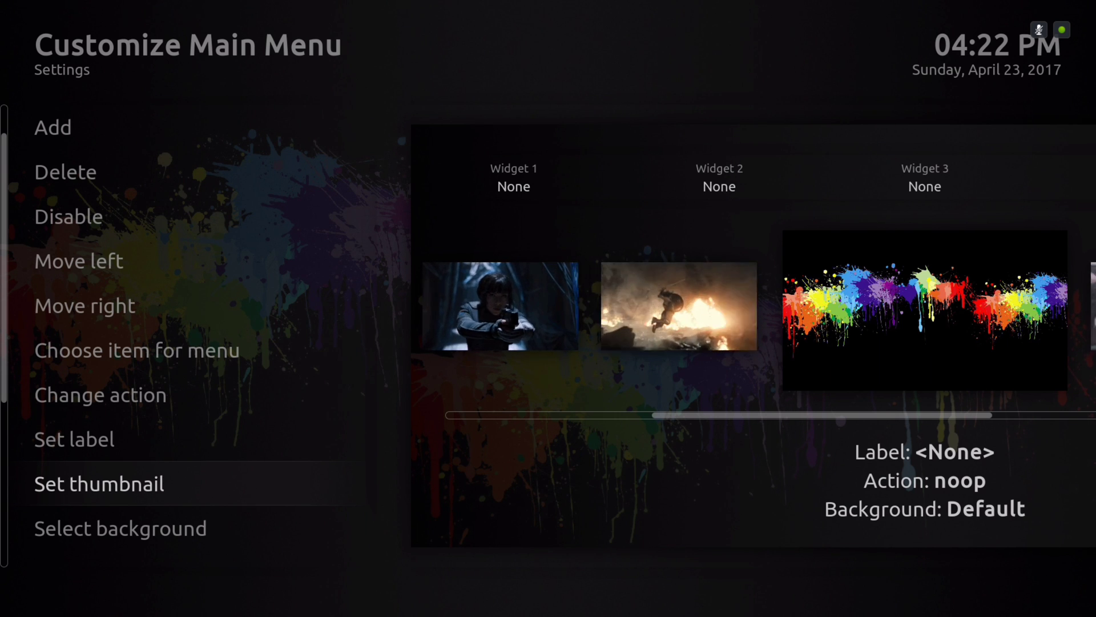
key(Return)
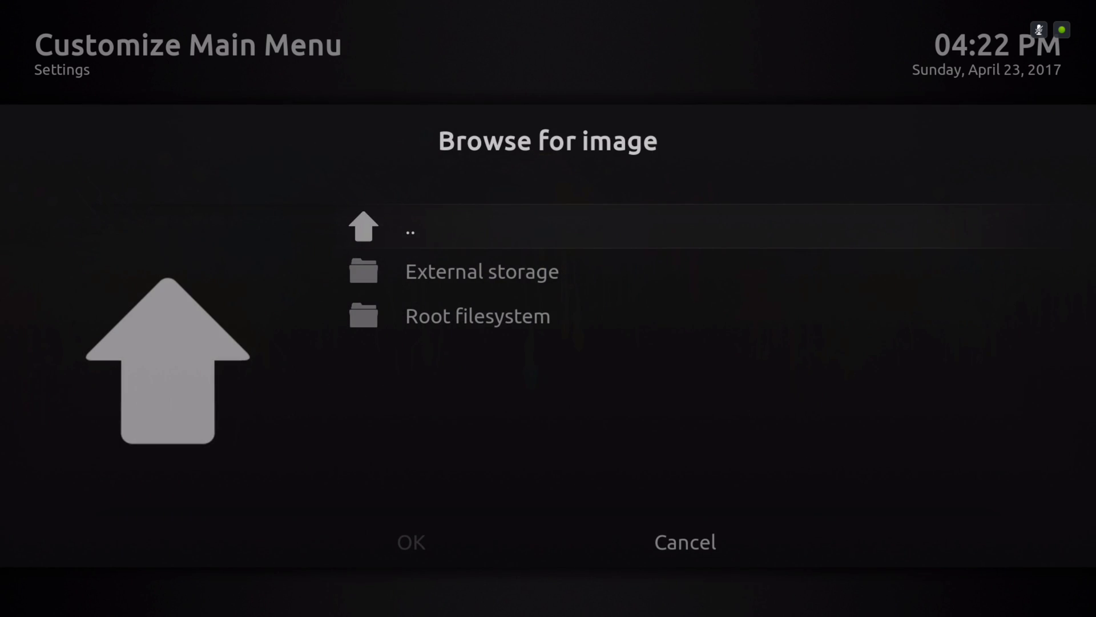
- Go into External storage, then through the Android and data folders
key(Down)
key(Up)
key(Down)
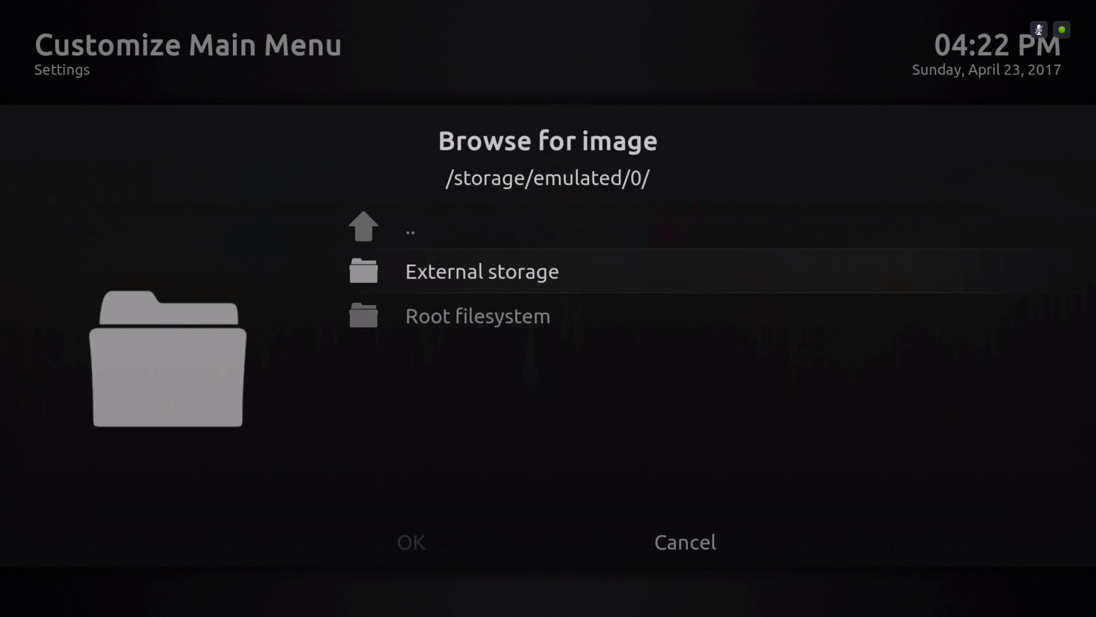
key(Down)
key(Up)
key(Return)
key(Down)
key(Down)
key(Down)
key(Down)
key(Down)
key(Down)
key(Down)
key(Down)
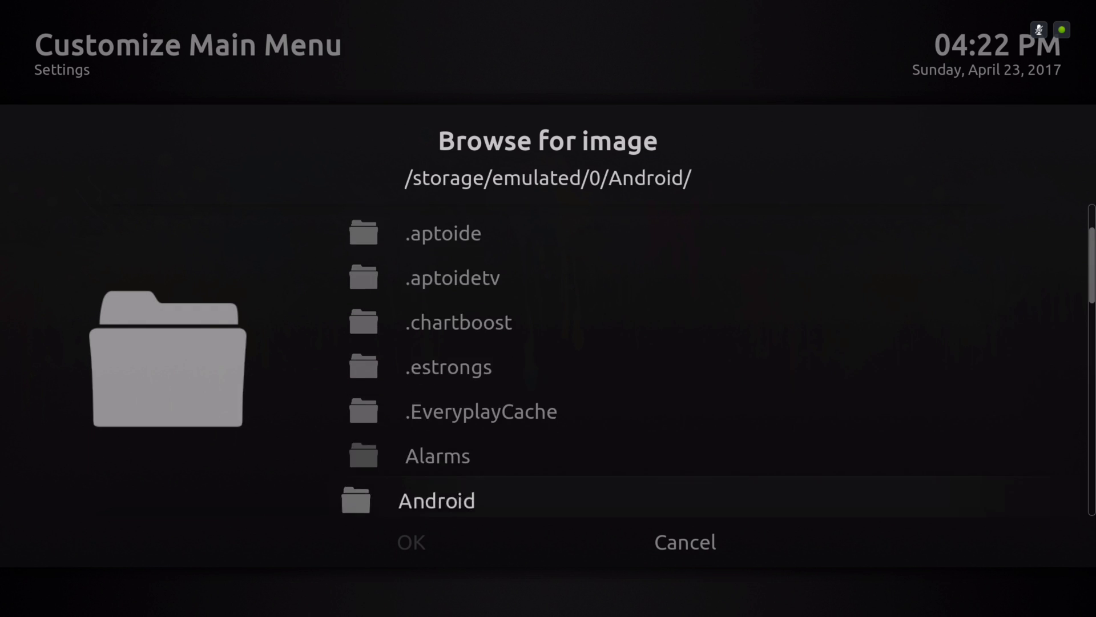
key(Return)
key(Down)
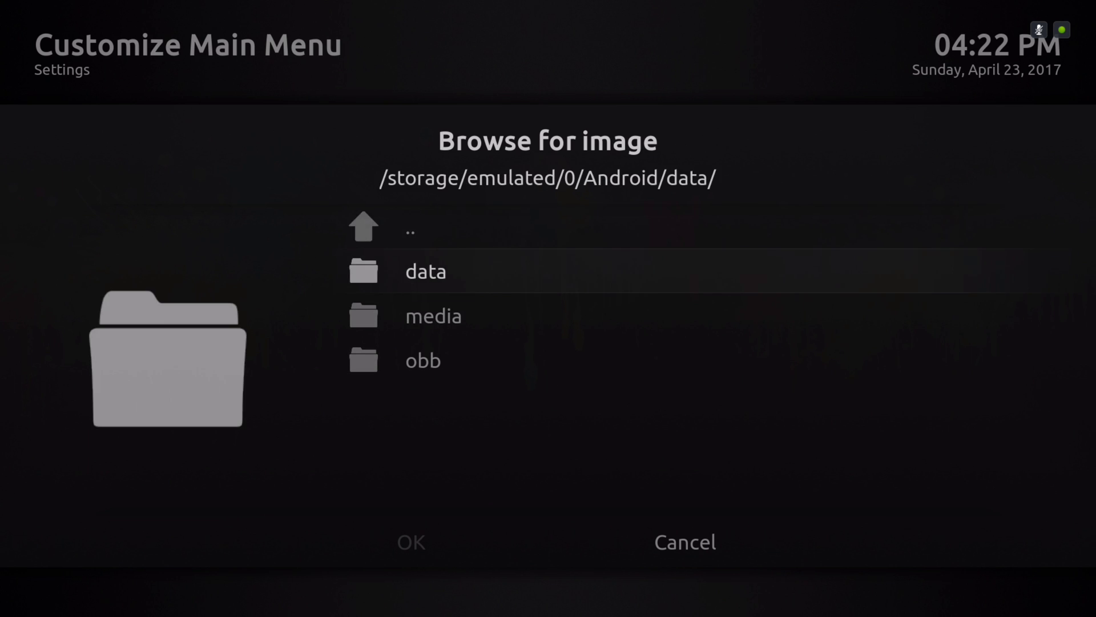
key(Return)
- Continue through org.xbmc.kodi, files and .kodi into the userdata folder
key(Up)
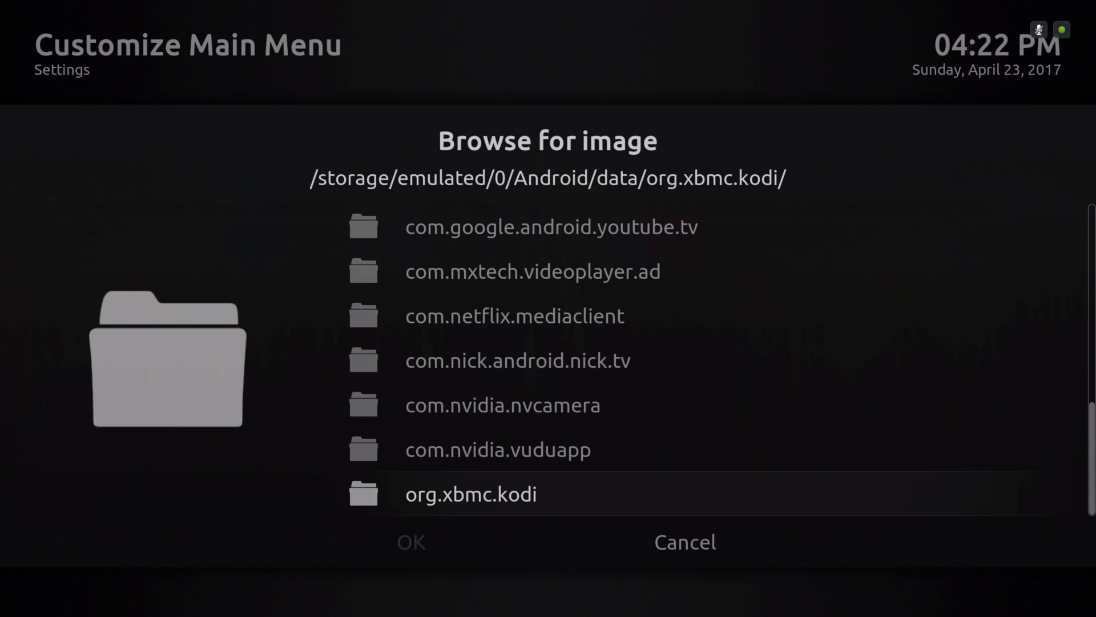
key(Return)
key(Down)
key(Return)
key(Down)
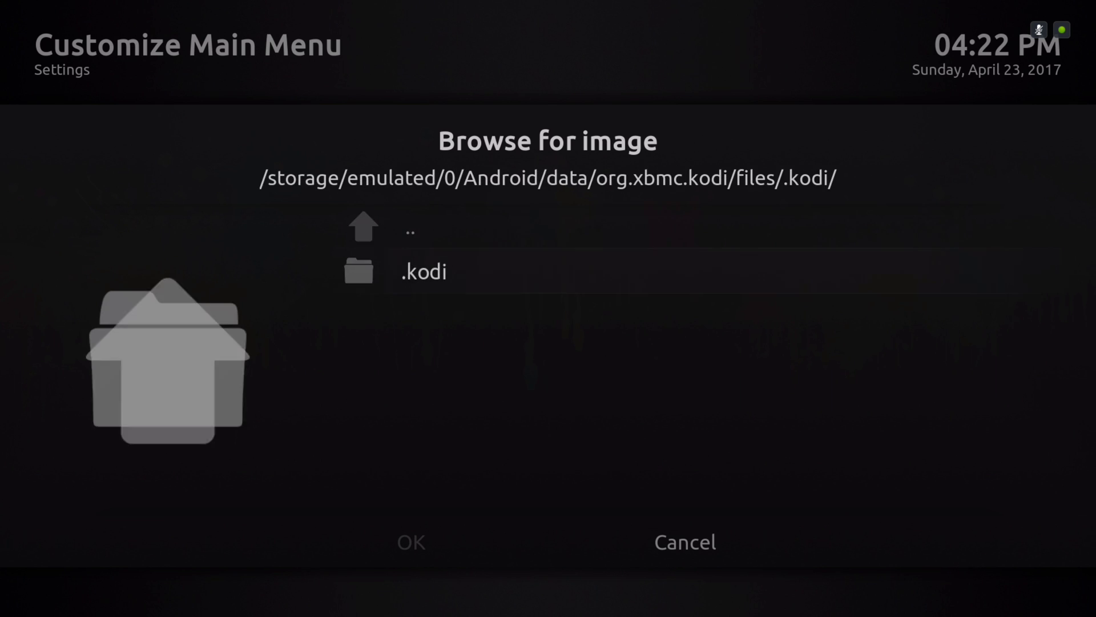
key(Return)
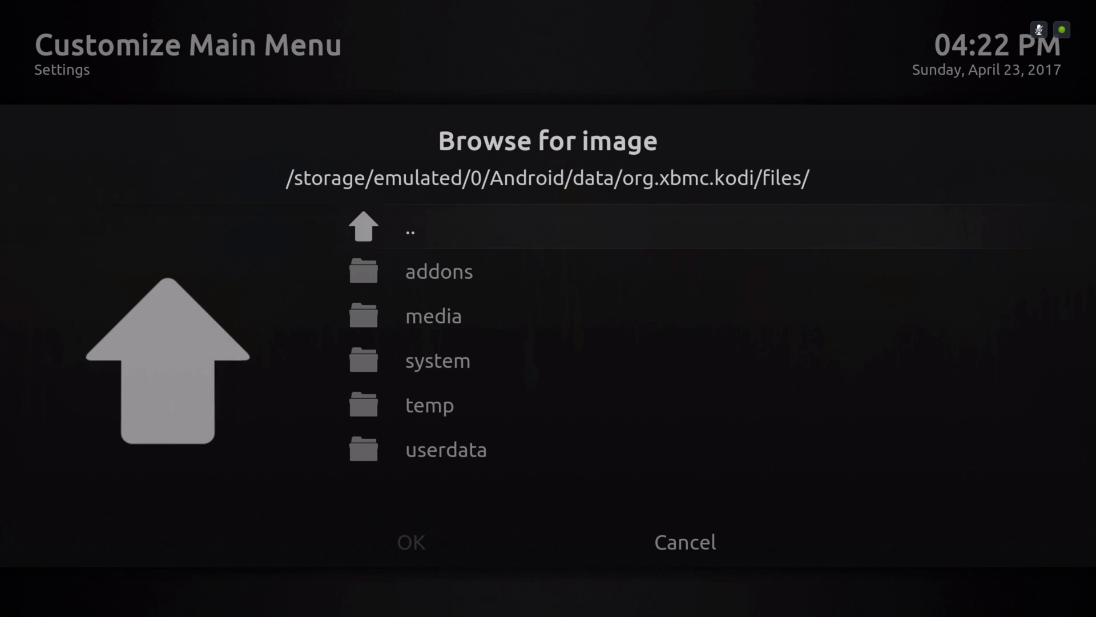
key(Up)
key(Return)
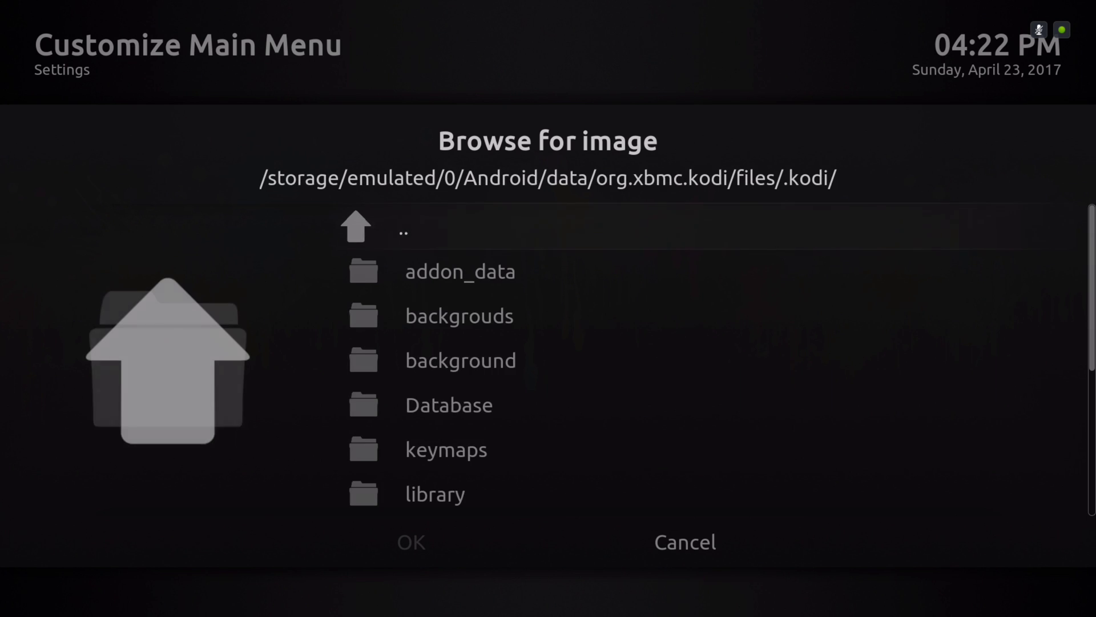
- Open the trailers folder of animated GIFs inside userdata
key(Down)
key(Down)
key(Down)
key(Down)
key(Down)
key(Down)
key(Down)
key(Down)
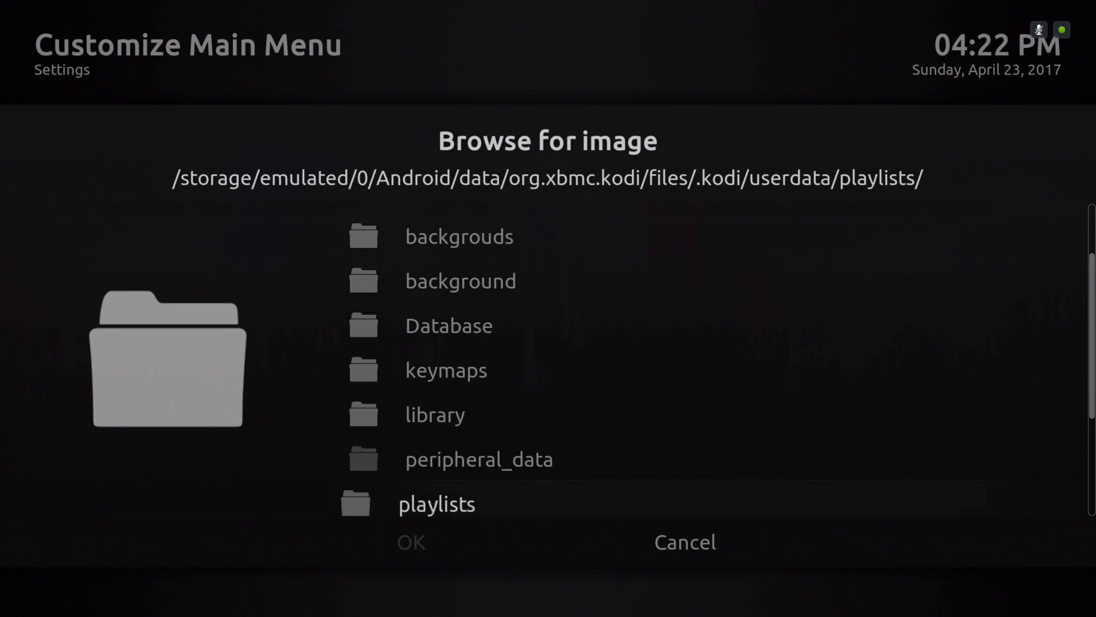
key(Down)
key(Down)
key(Down)
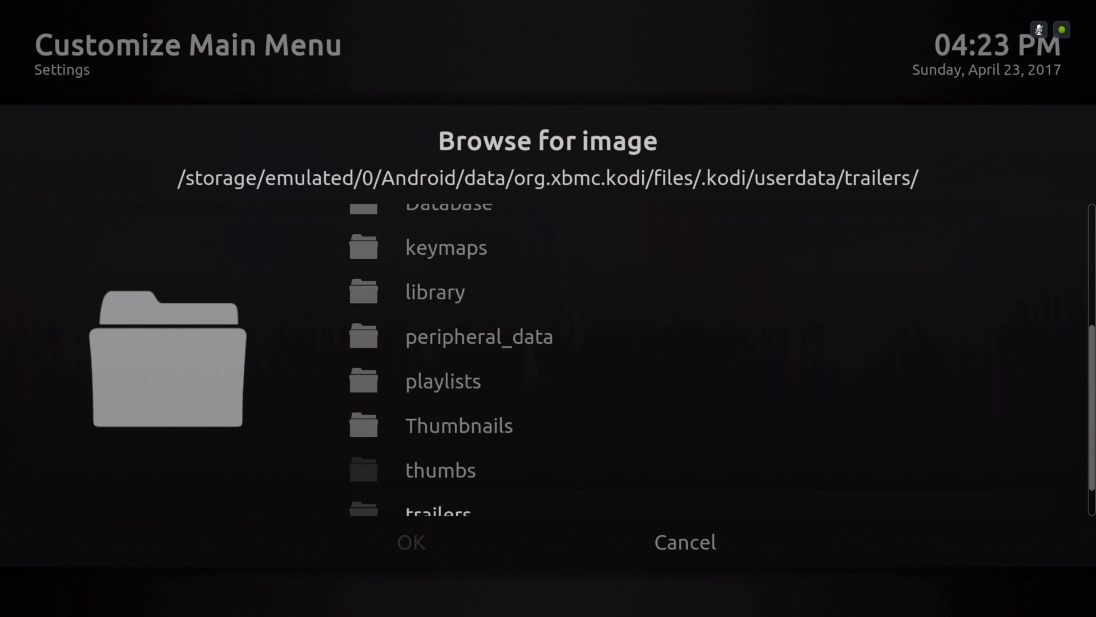
key(Down)
key(Up)
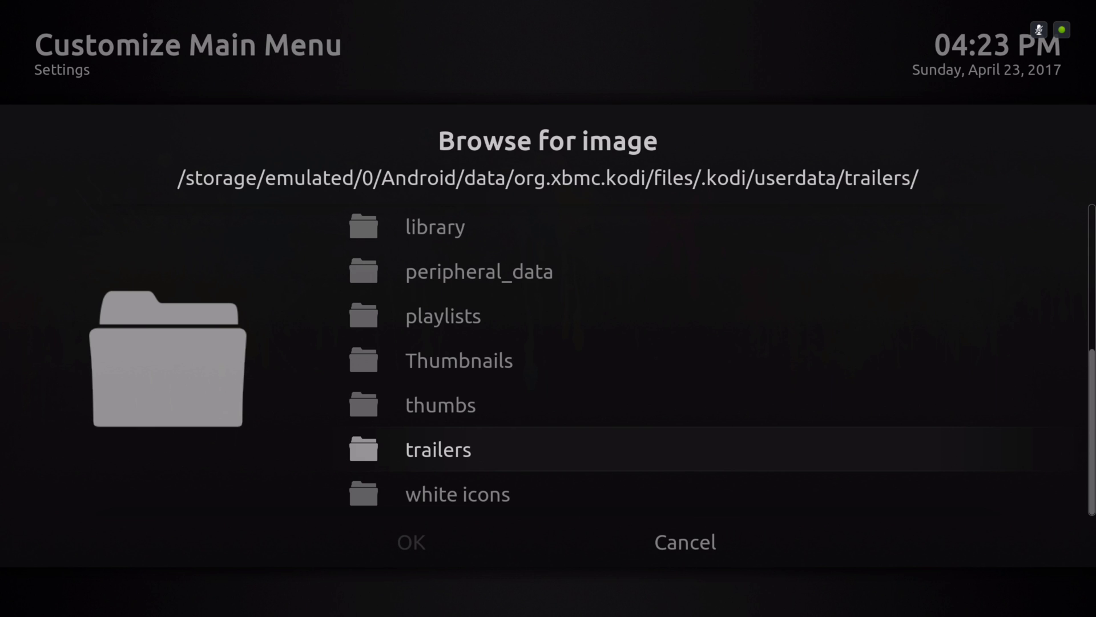
key(Return)
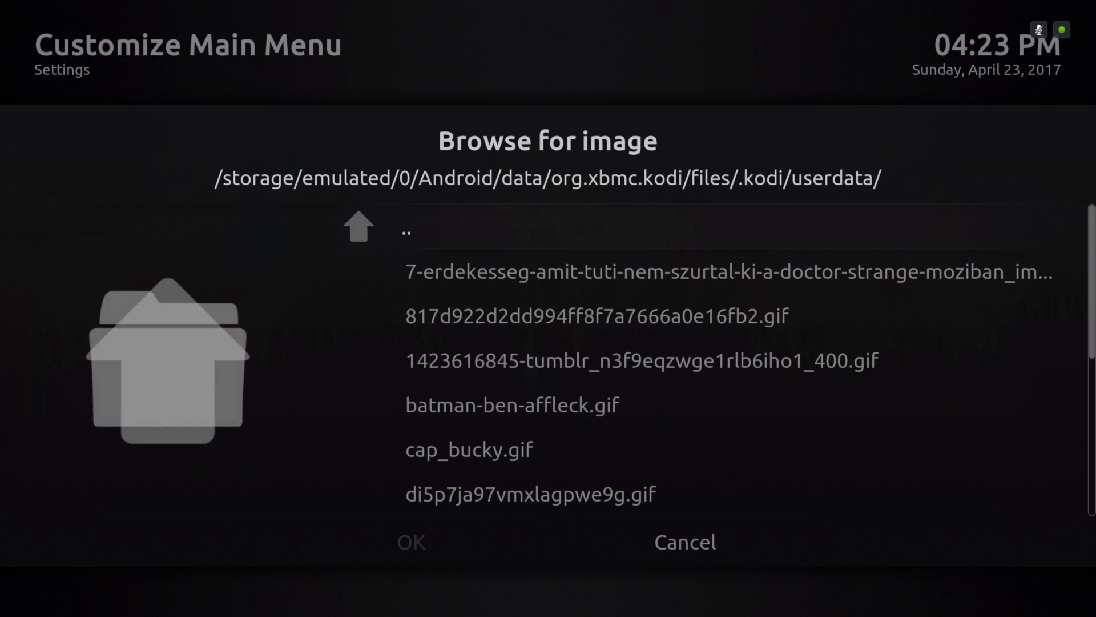
- Preview the trailer GIFs and set 817d922d2dd994ff8f7a7666a0e16fb2.gif as the item's thumbnail
key(Down)
key(Down)
key(Down)
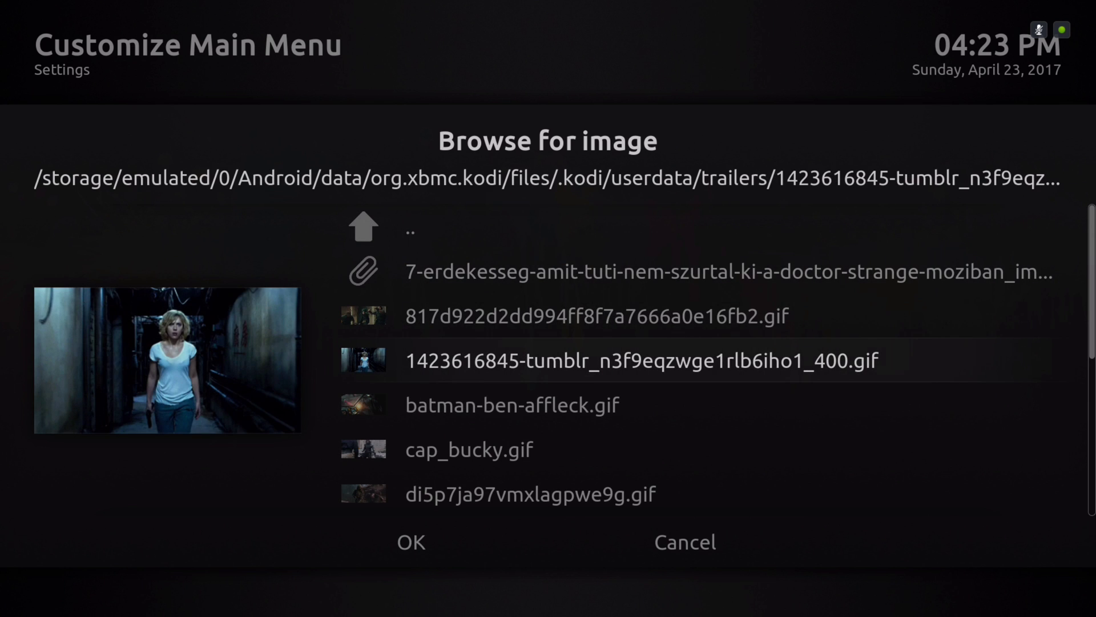
key(Down)
key(Down)
key(Down)
key(Down)
key(Down)
key(Down)
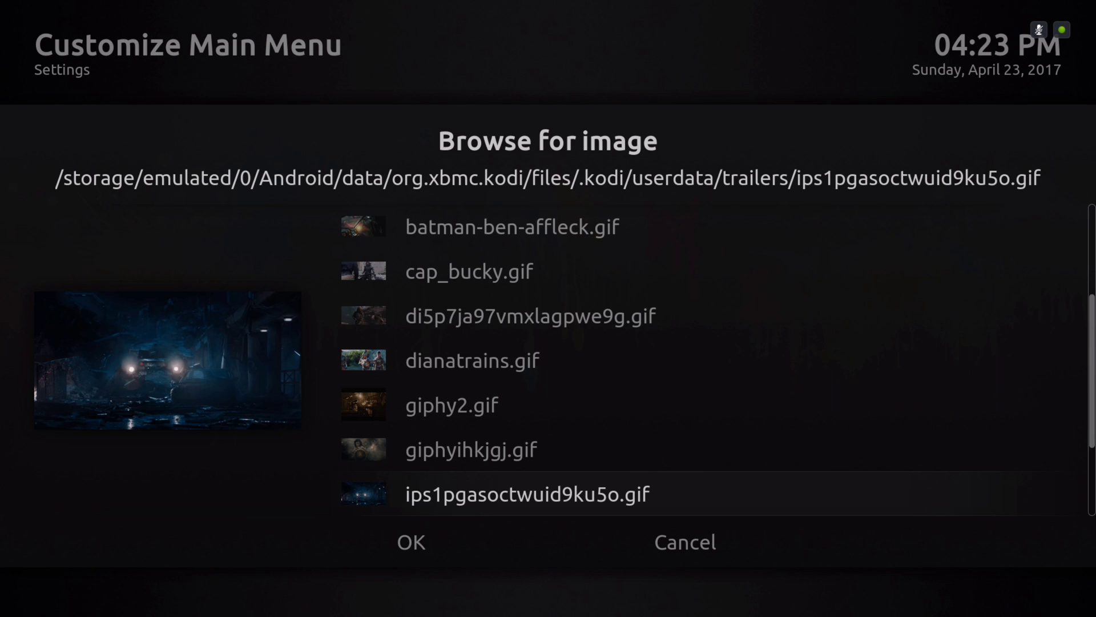
key(Down)
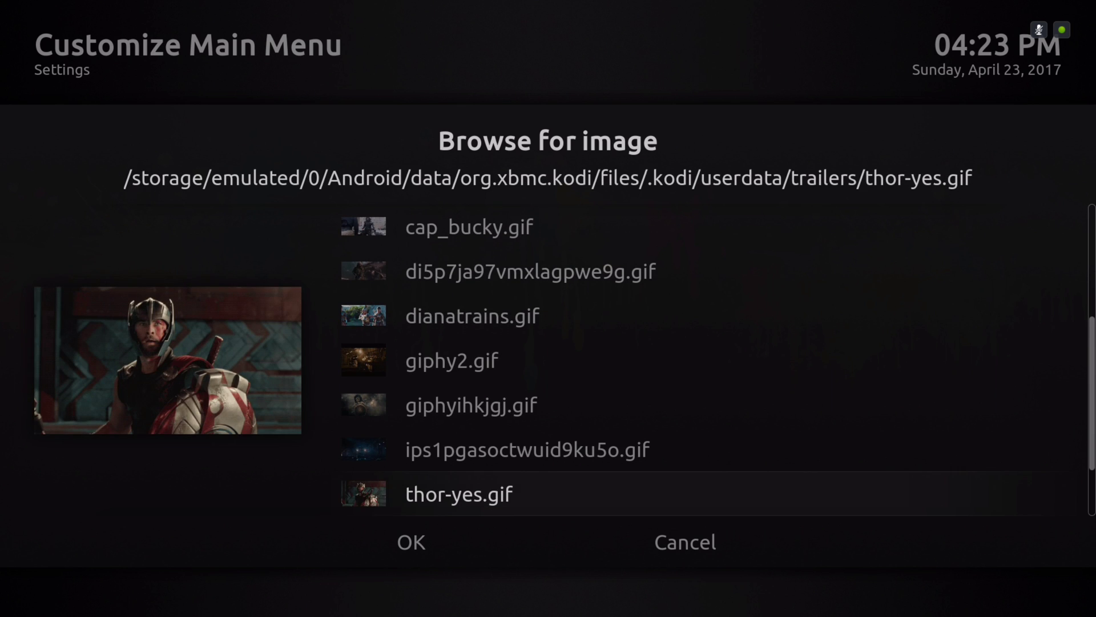
key(Down)
key(Down)
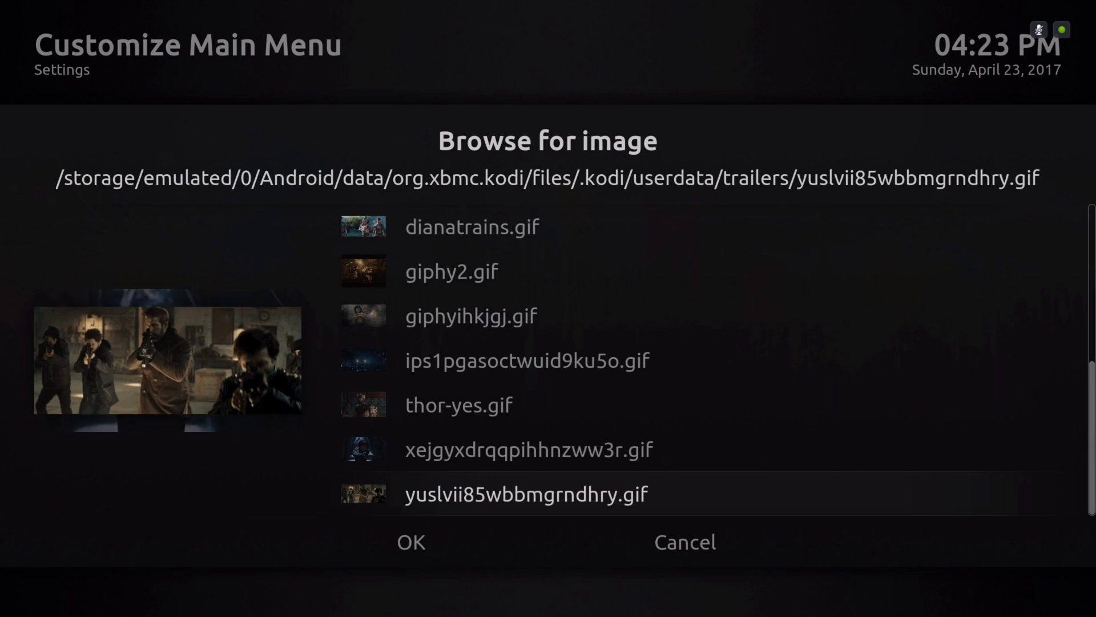
key(Up)
key(Up)
key(Up)
key(Up)
key(Up)
key(Up)
key(Up)
key(Up)
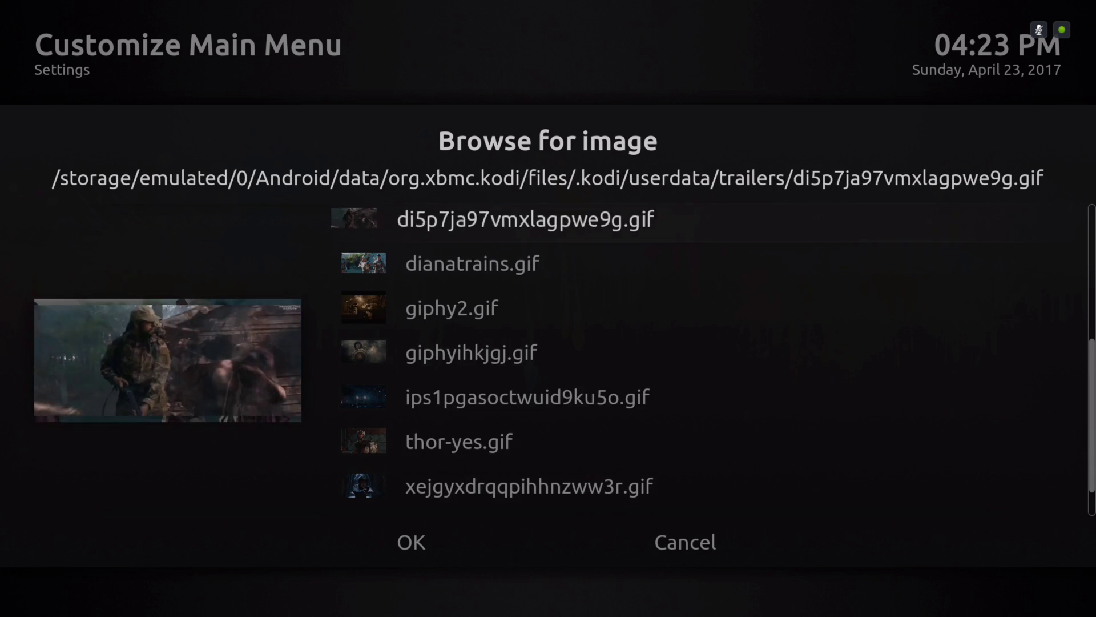
key(Down)
key(Up)
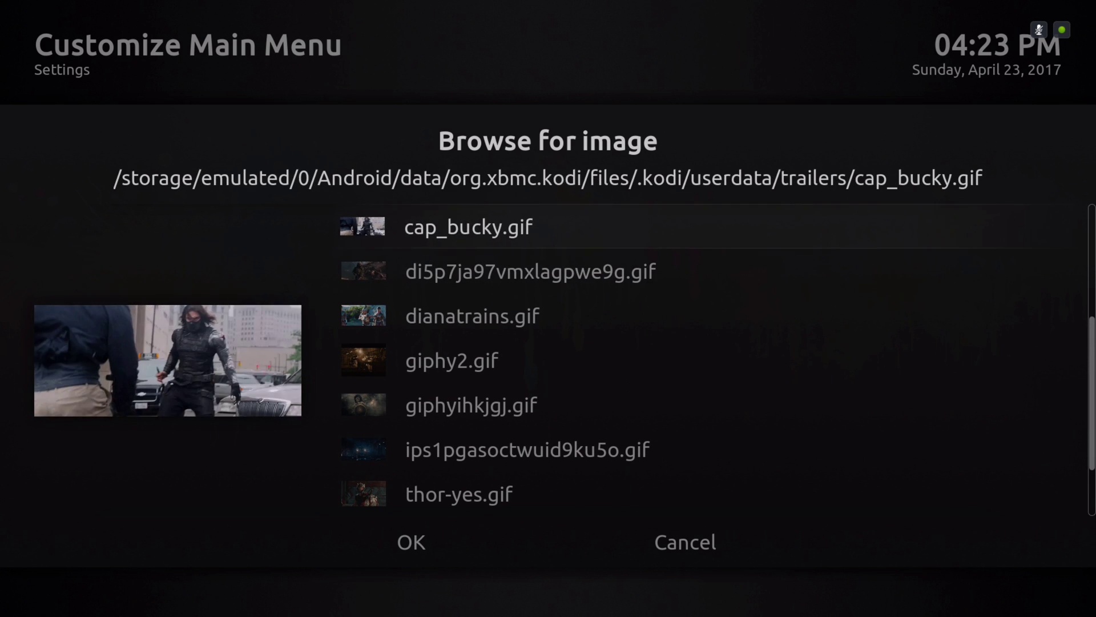
key(Up)
key(Up)
key(Up)
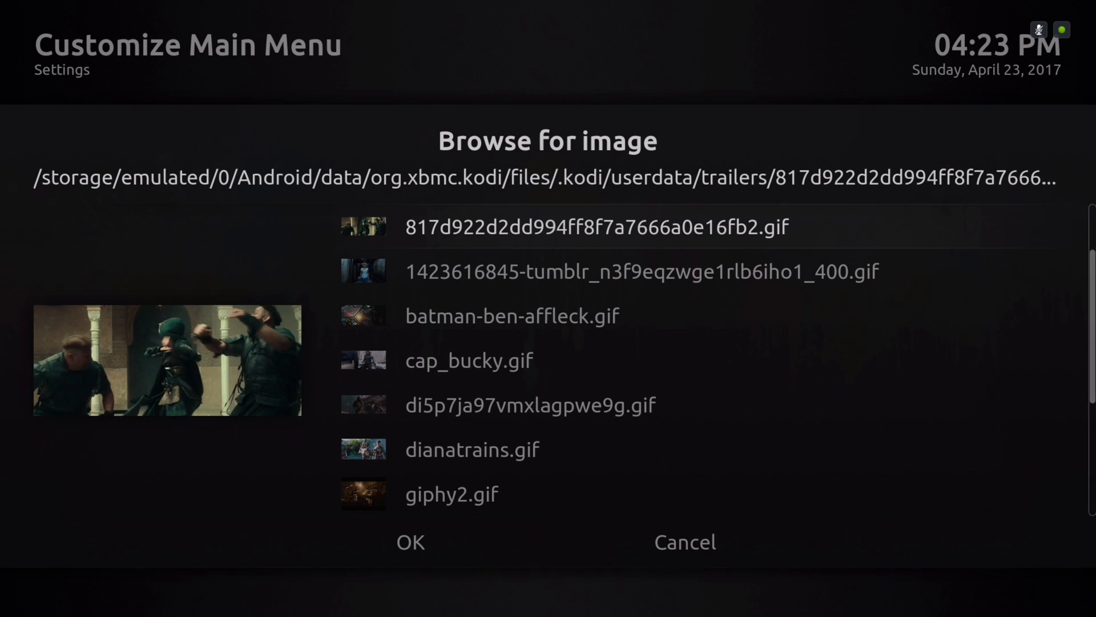
key(Return)
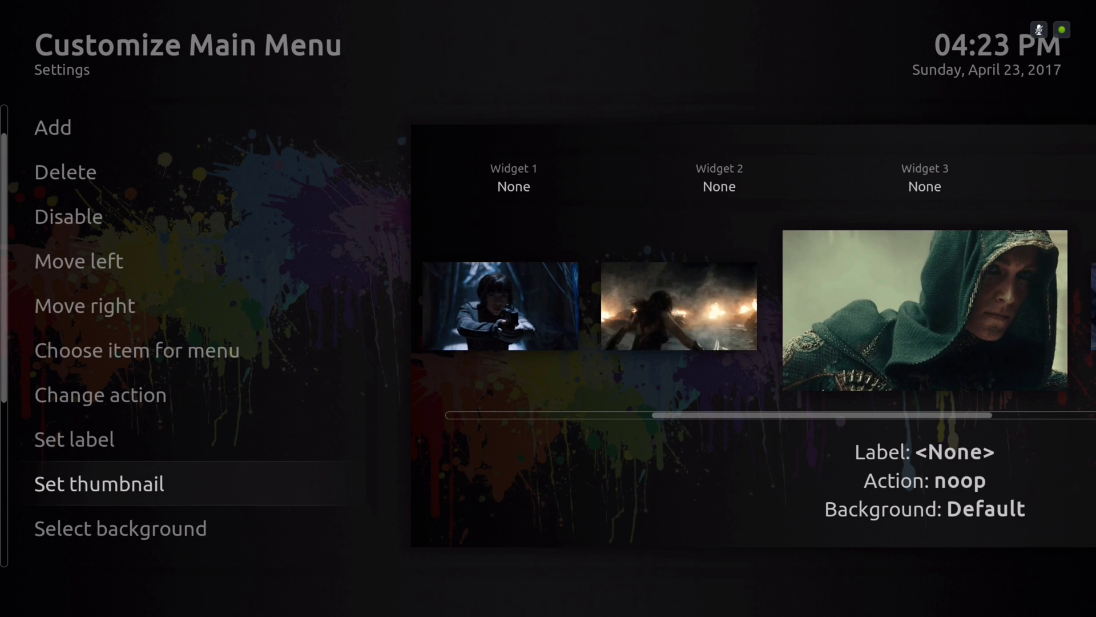
- Choose Single image as the menu item's background type
key(Down)
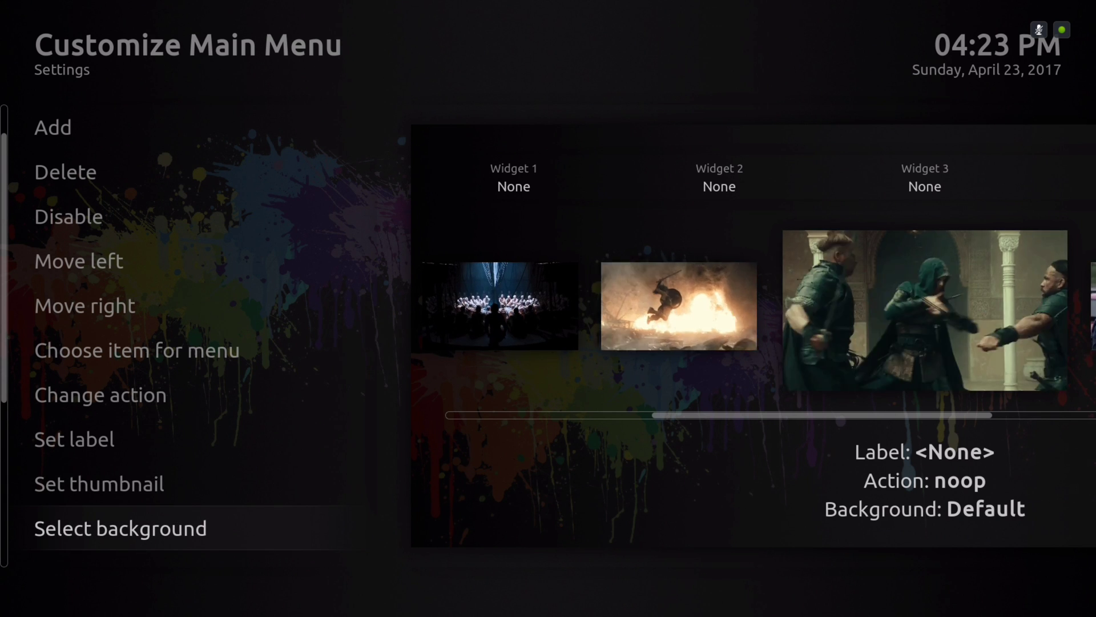
key(Return)
key(Down)
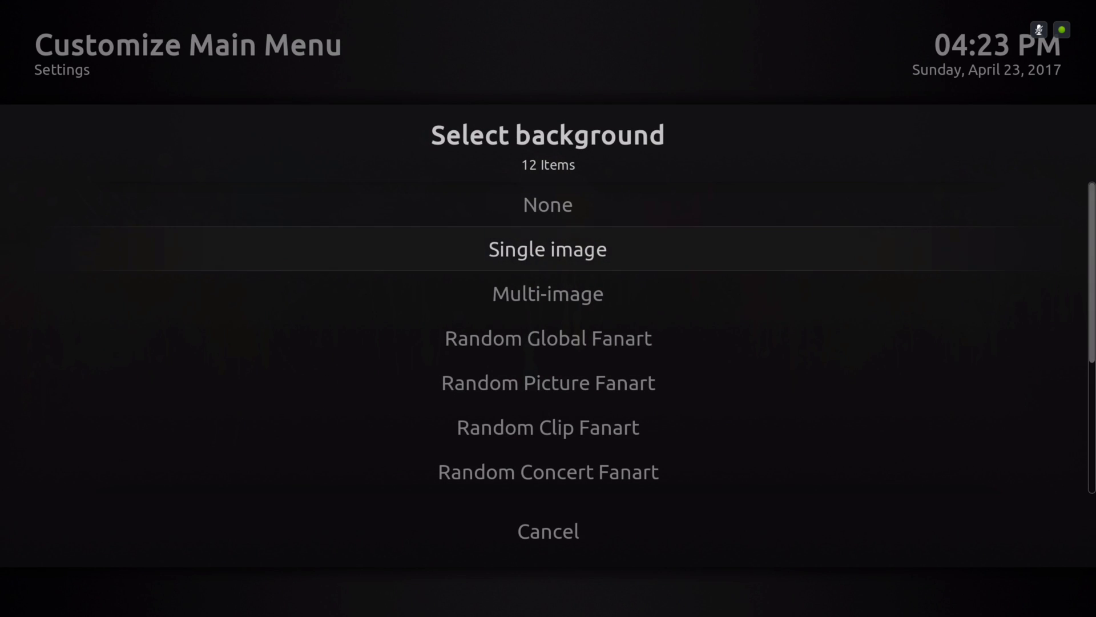
key(Return)
- Browse External storage > Android > data into the org.xbmc.kodi folder
key(Down)
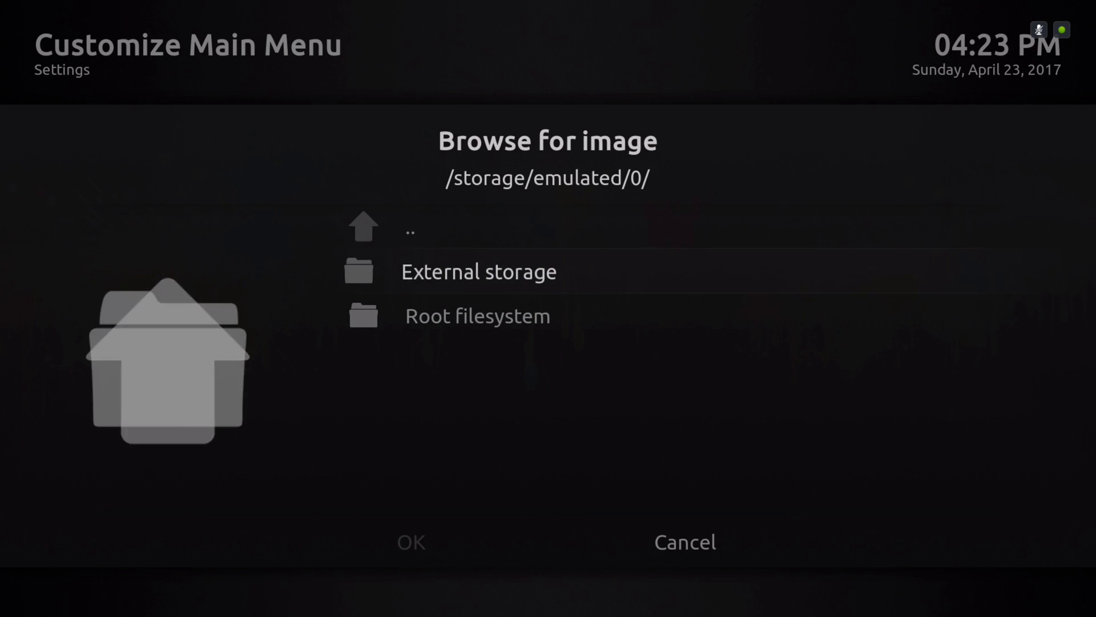
key(Return)
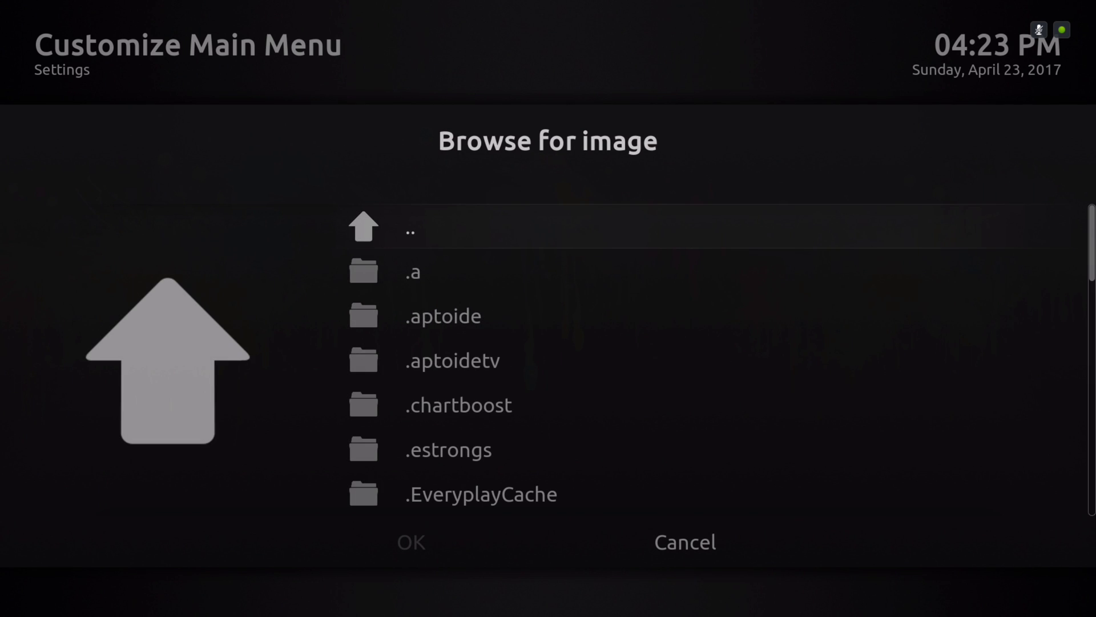
key(Down)
key(Down)
key(Down)
key(Down)
key(Down)
key(Down)
key(Down)
key(Down)
key(Down)
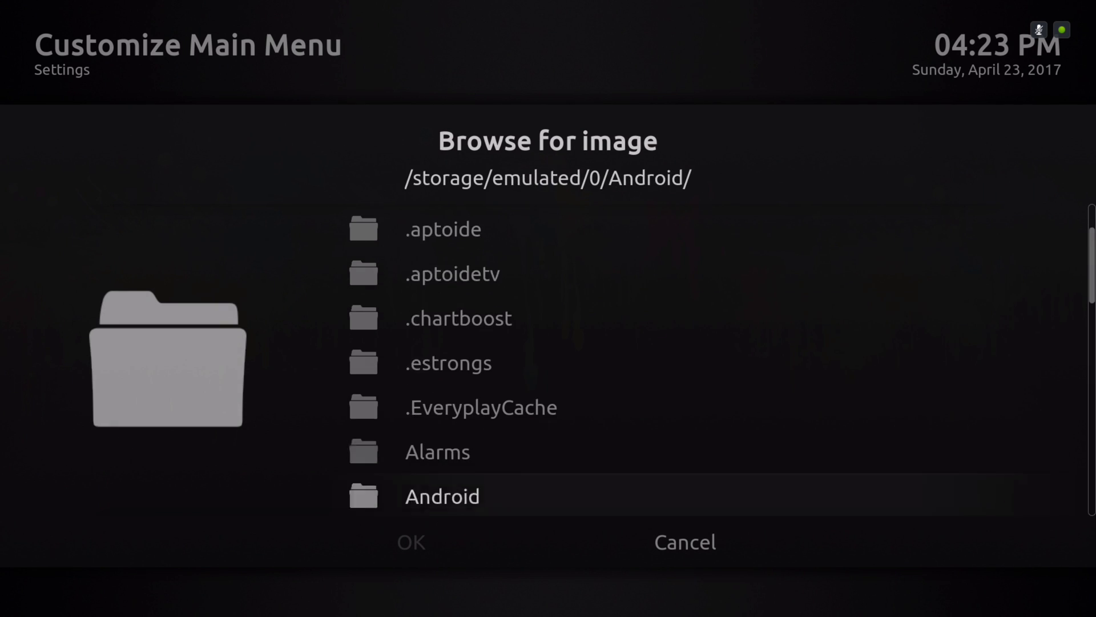
key(Up)
key(Return)
key(Down)
key(Return)
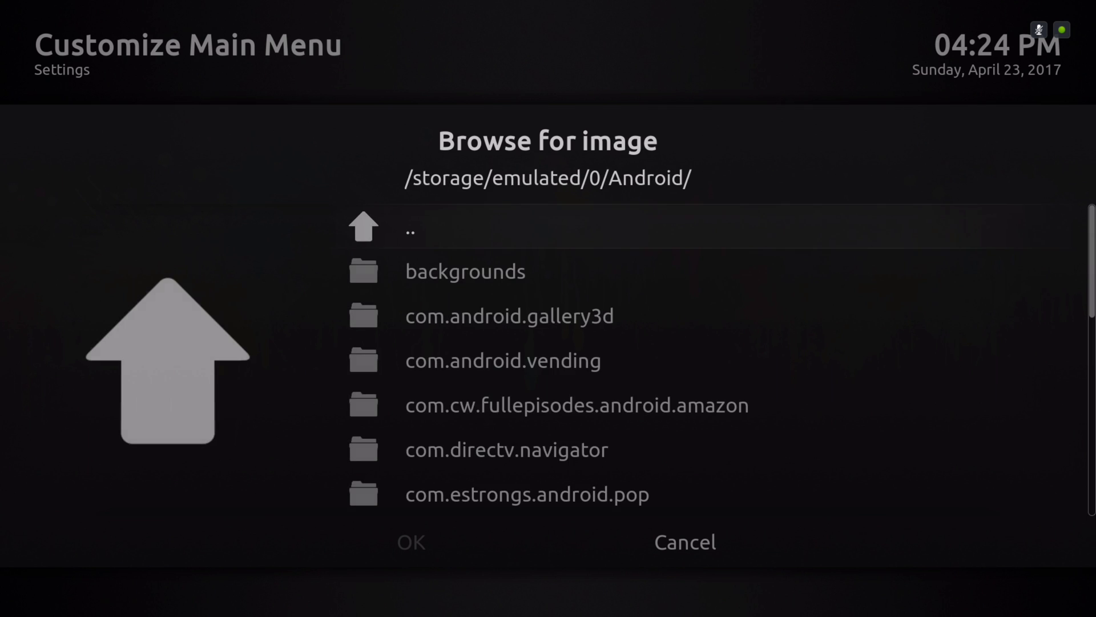
key(Up)
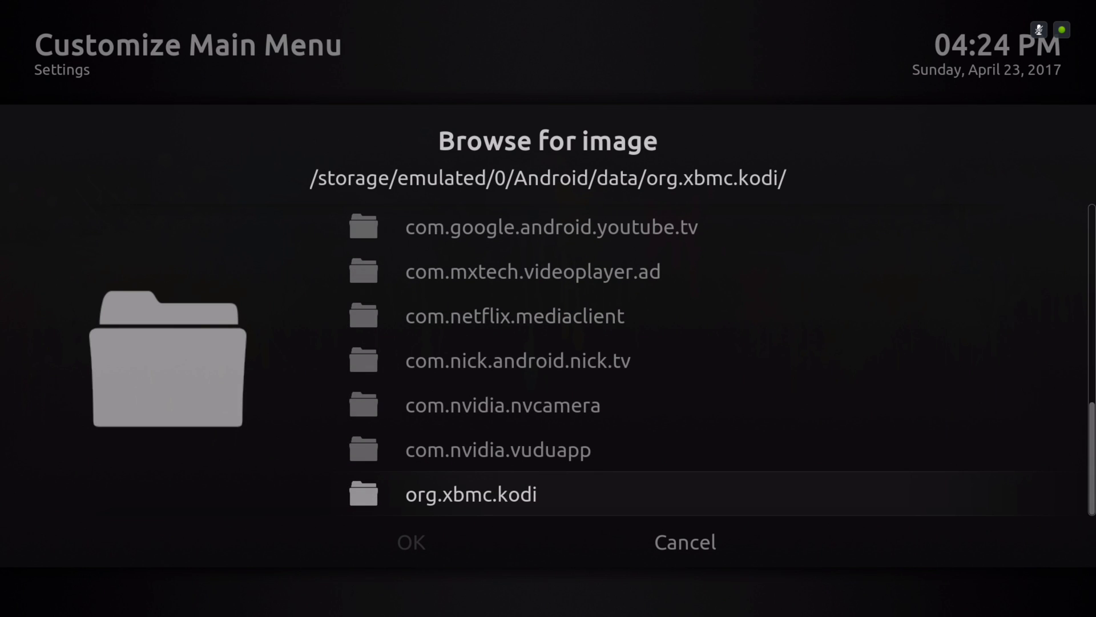
key(Return)
- Continue through files and .kodi into userdata, down to the background folder
key(Down)
key(Return)
key(Down)
key(Return)
key(Up)
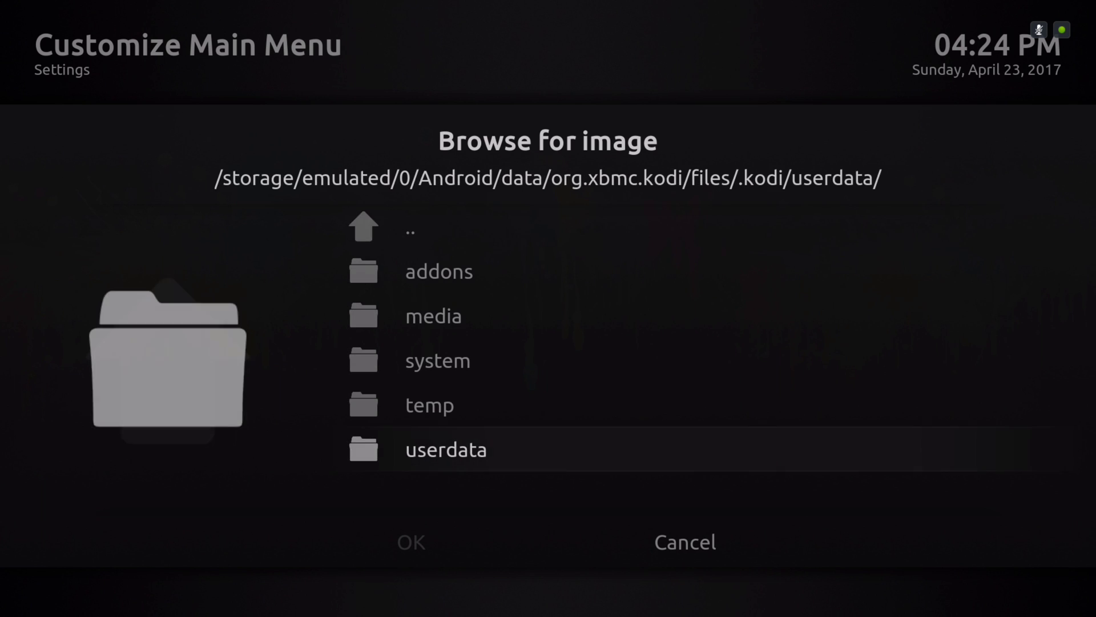
key(Return)
key(Down)
key(Down)
key(Down)
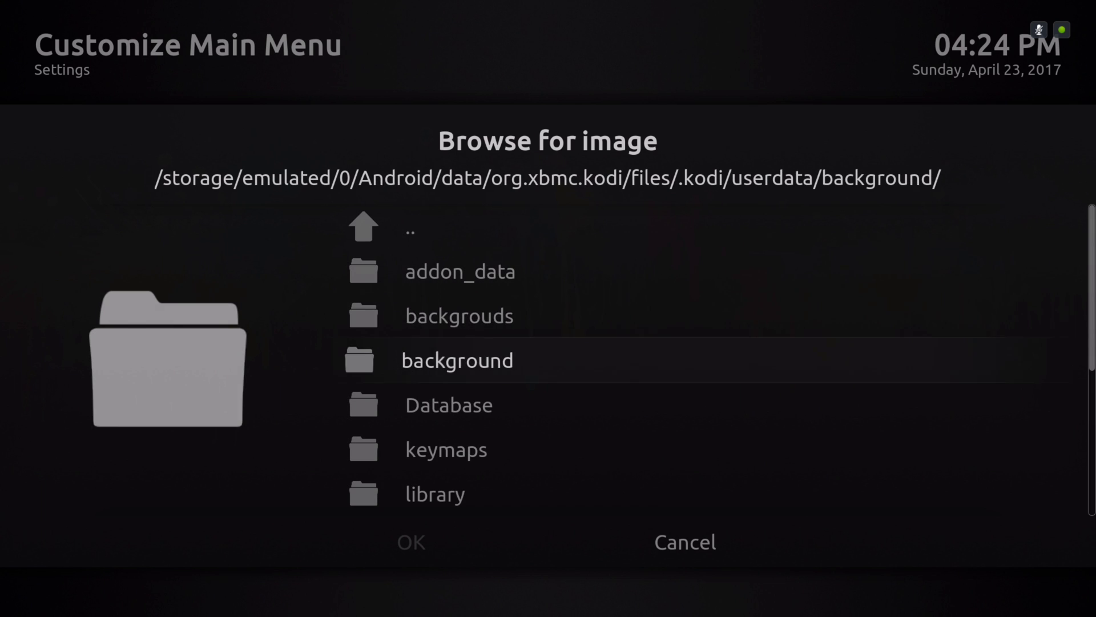
- Open the background folder, find no images, and return to userdata
key(Up)
key(Down)
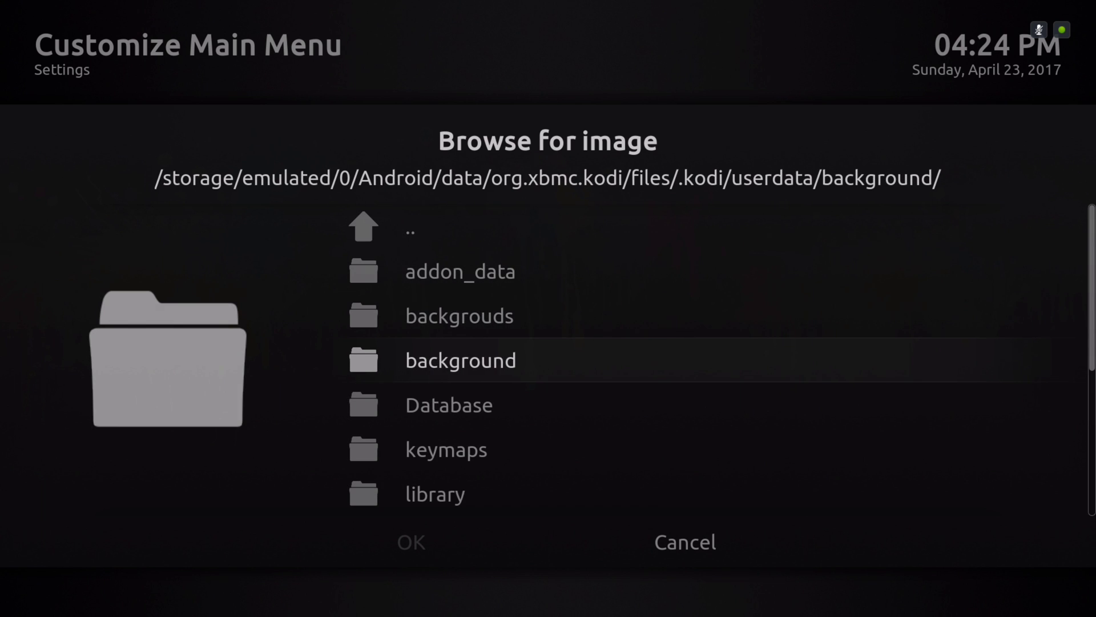
key(Up)
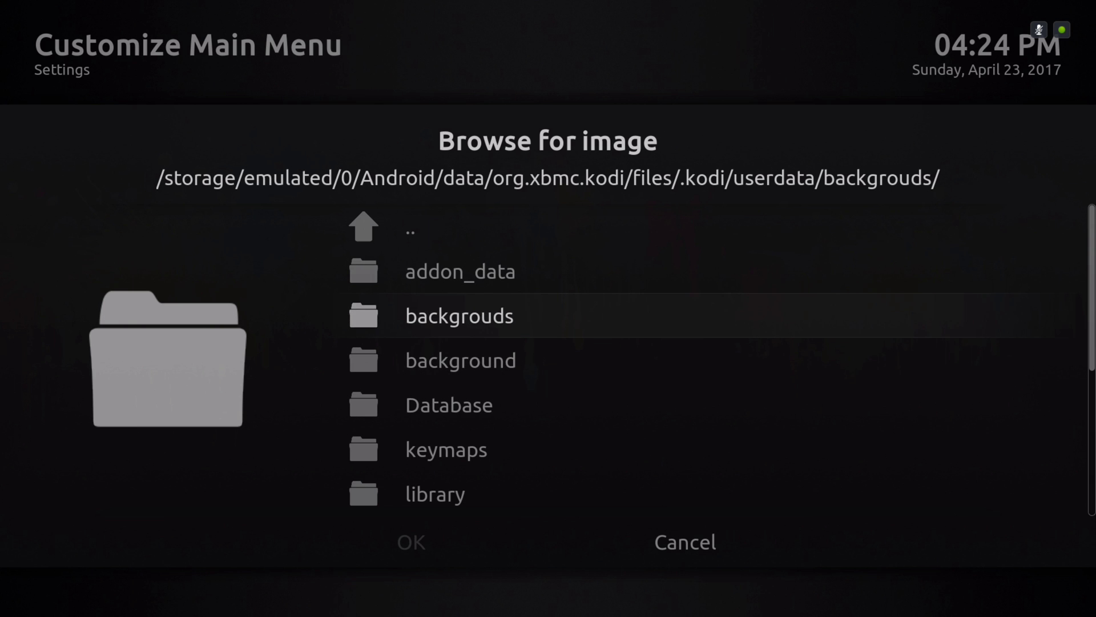
key(Down)
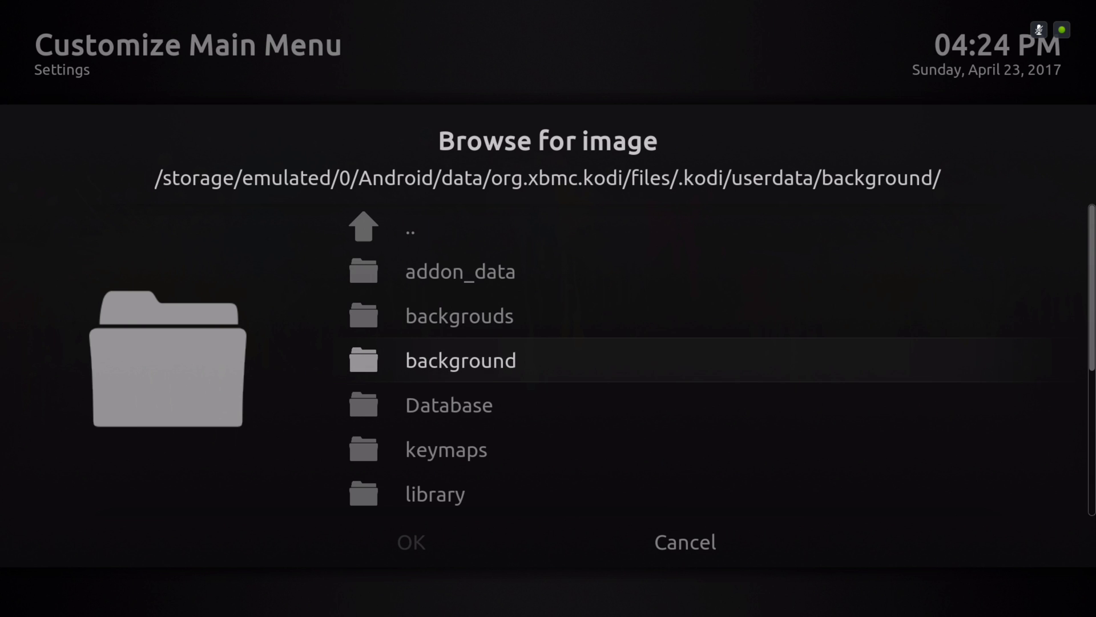
key(Up)
key(Down)
key(Return)
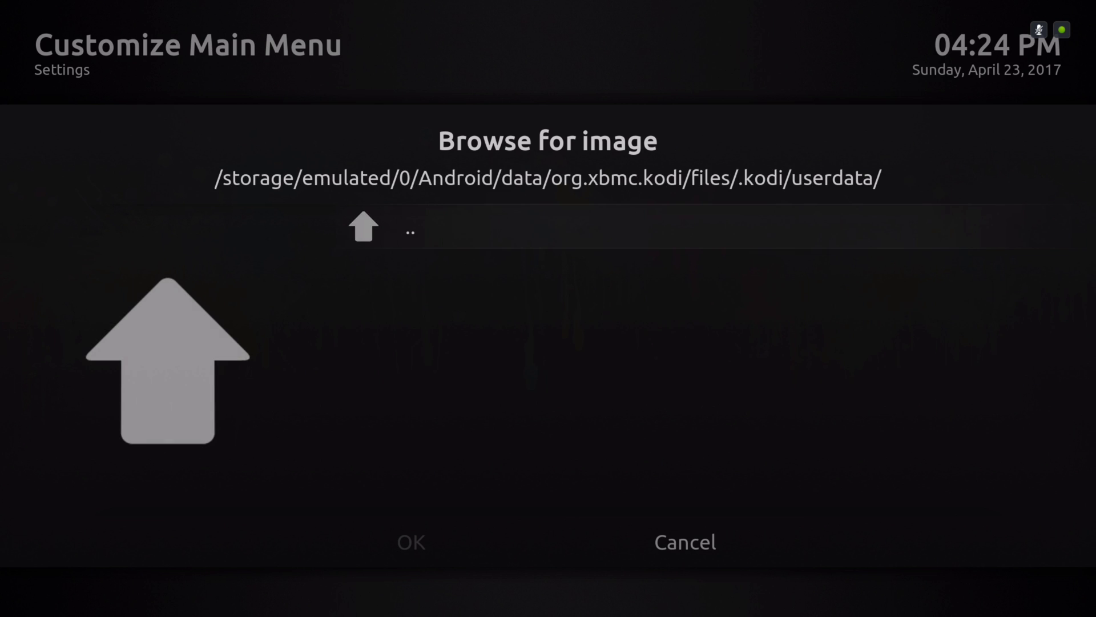
key(Return)
- Check the backgrouds folder as well, finding it empty, and return to userdata
key(Up)
key(Return)
key(Return)
key(Down)
key(Down)
key(Down)
key(Down)
key(Down)
key(Down)
key(Down)
key(Down)
key(Down)
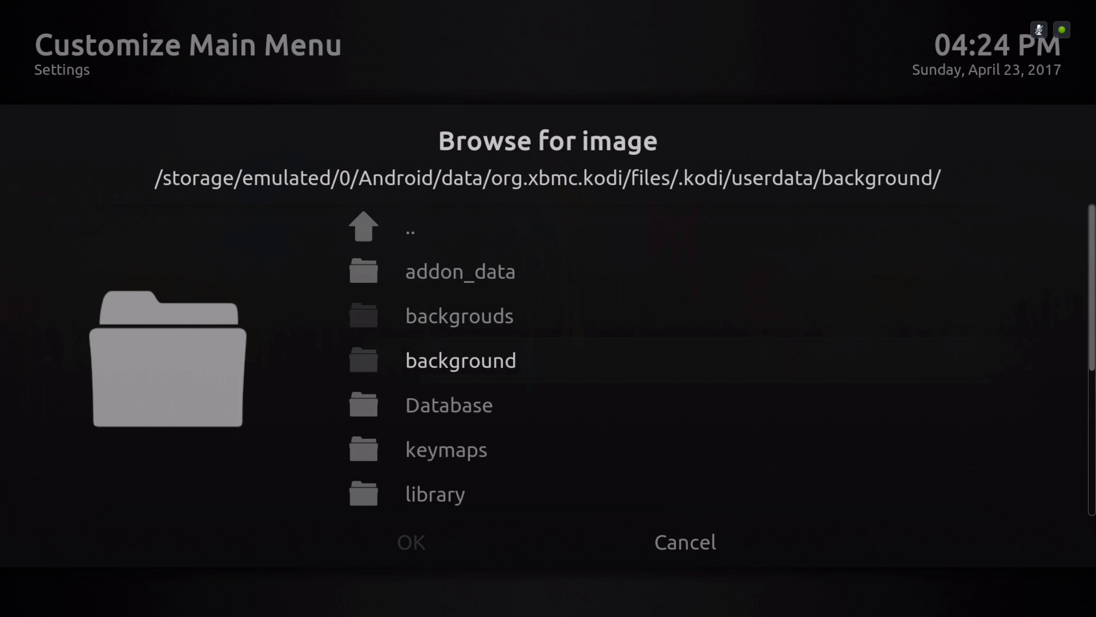
key(Up)
key(Up)
key(Up)
key(Up)
key(Up)
key(Up)
key(Up)
key(Up)
key(Up)
key(Up)
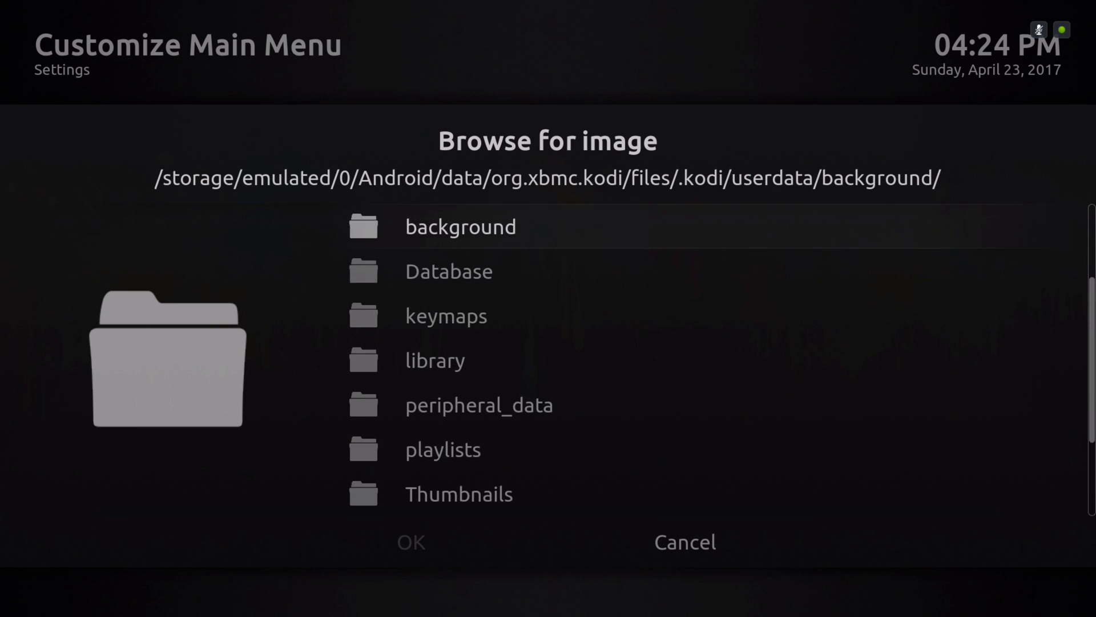
key(Down)
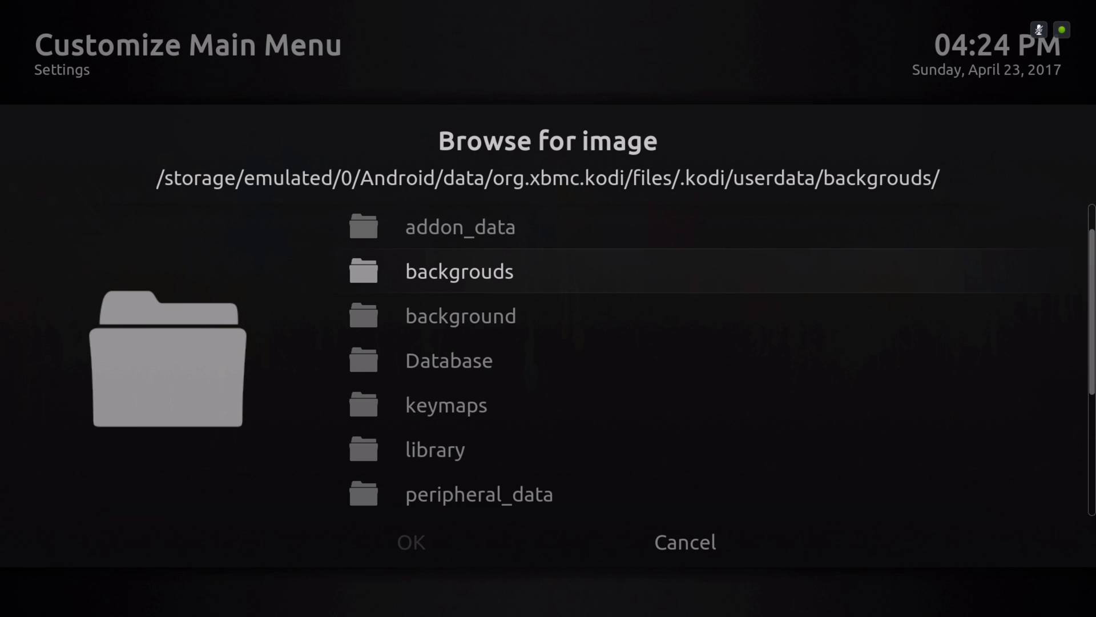
key(Down)
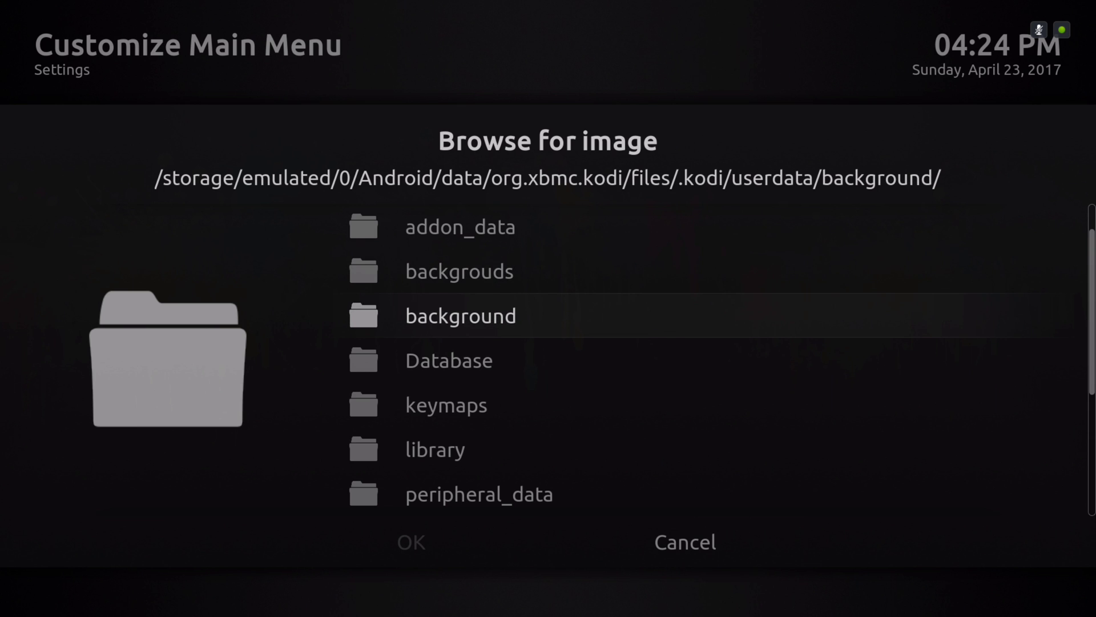
key(Up)
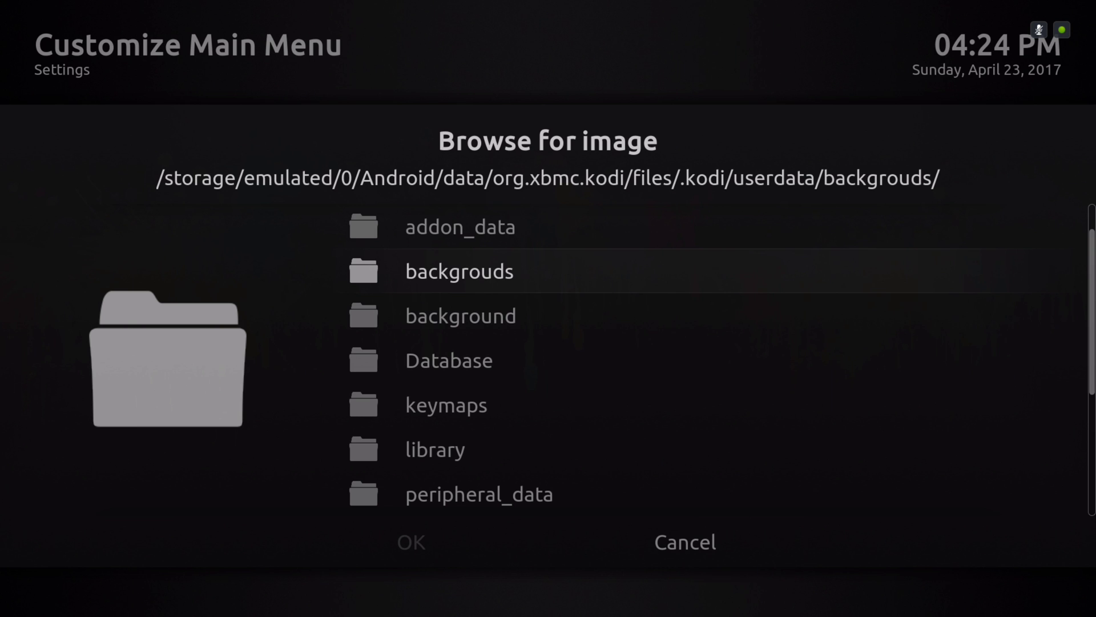
key(Return)
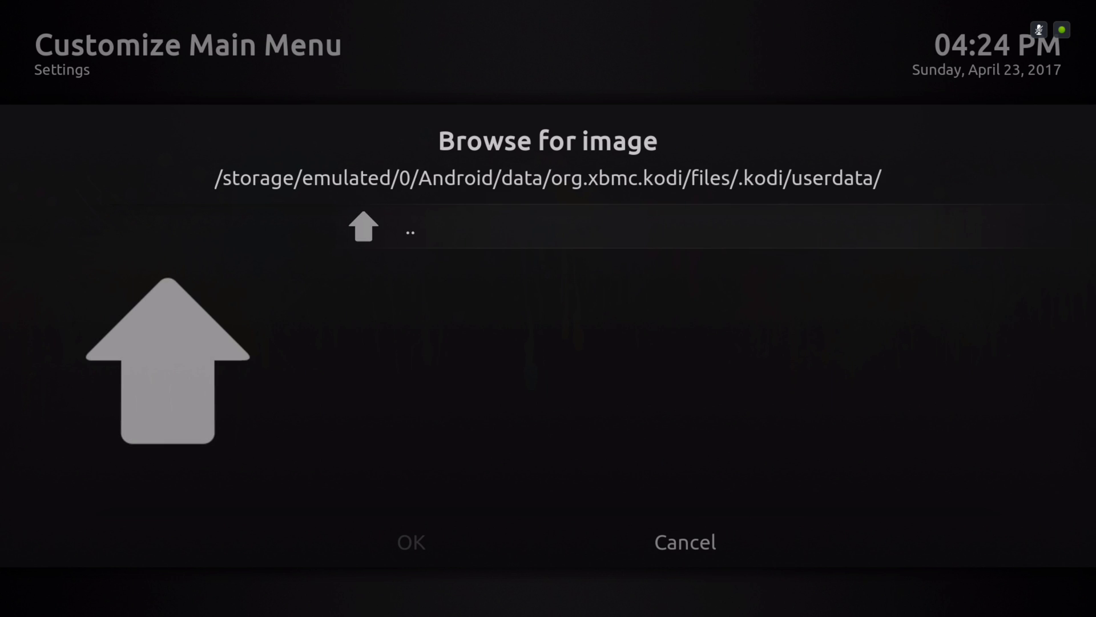
key(Return)
- Open the trailers folder and browse its GIFs, landing on batman-ben-affleck.gif
key(Down)
key(Down)
key(Down)
key(Down)
key(Down)
key(Down)
key(Down)
key(Down)
key(Down)
key(Down)
key(Up)
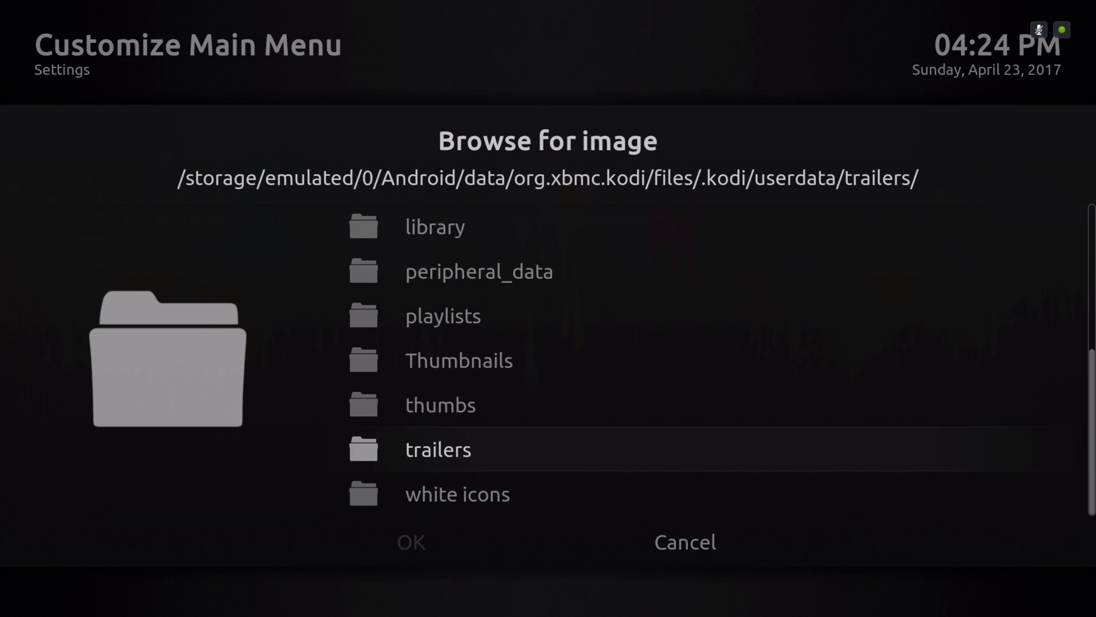
key(Up)
key(Down)
key(Return)
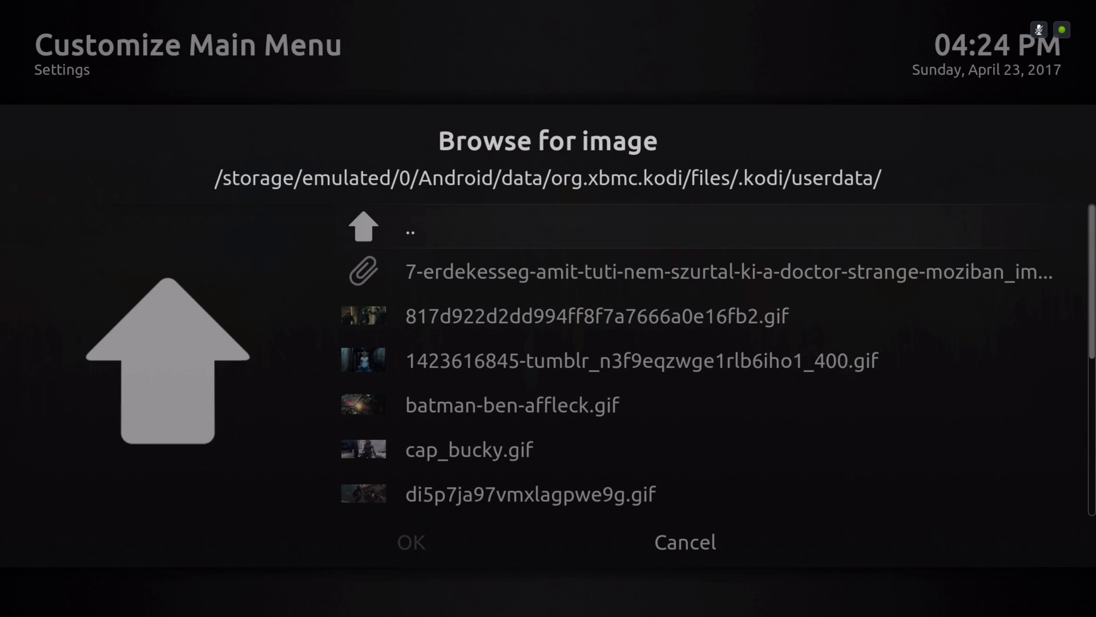
key(Down)
key(Down)
key(Down)
key(Up)
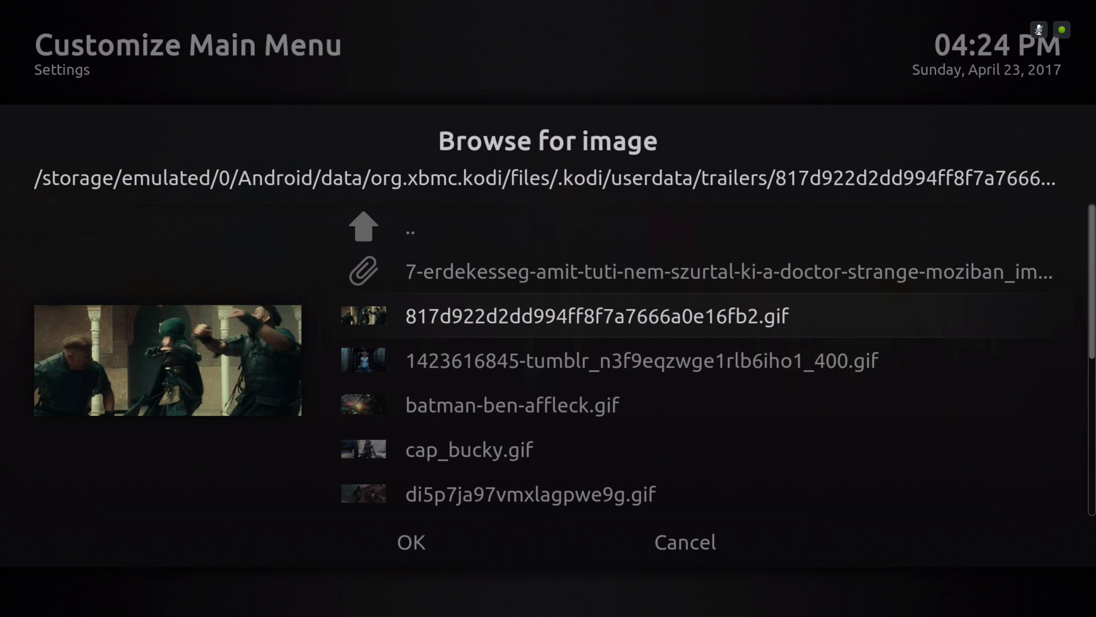
key(Down)
key(Down)
key(Down)
key(Down)
key(Down)
key(Up)
key(Up)
key(Up)
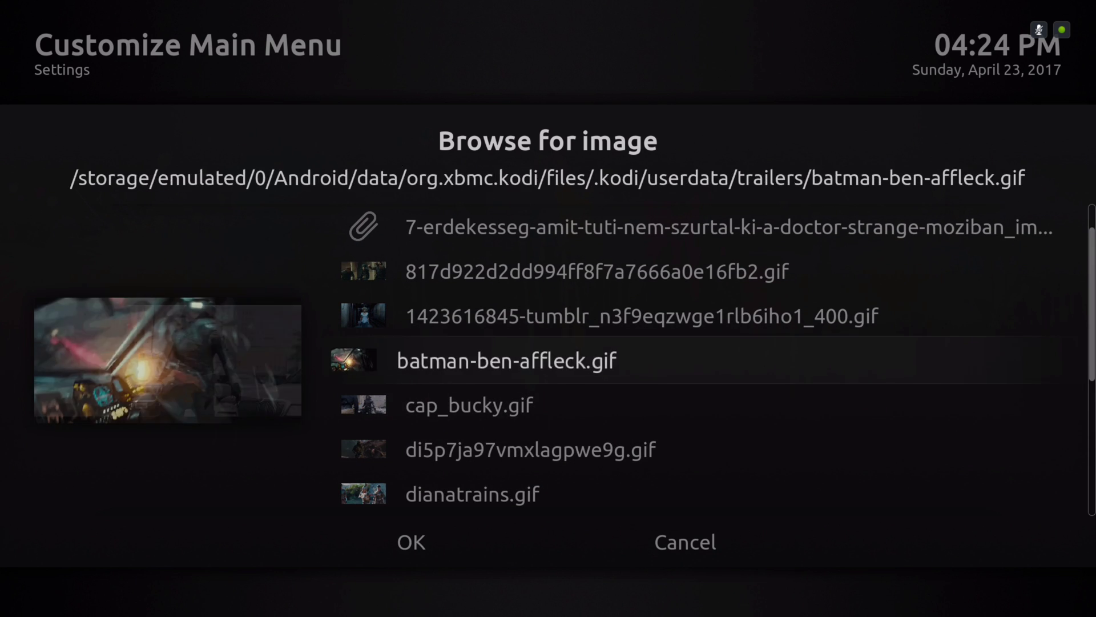